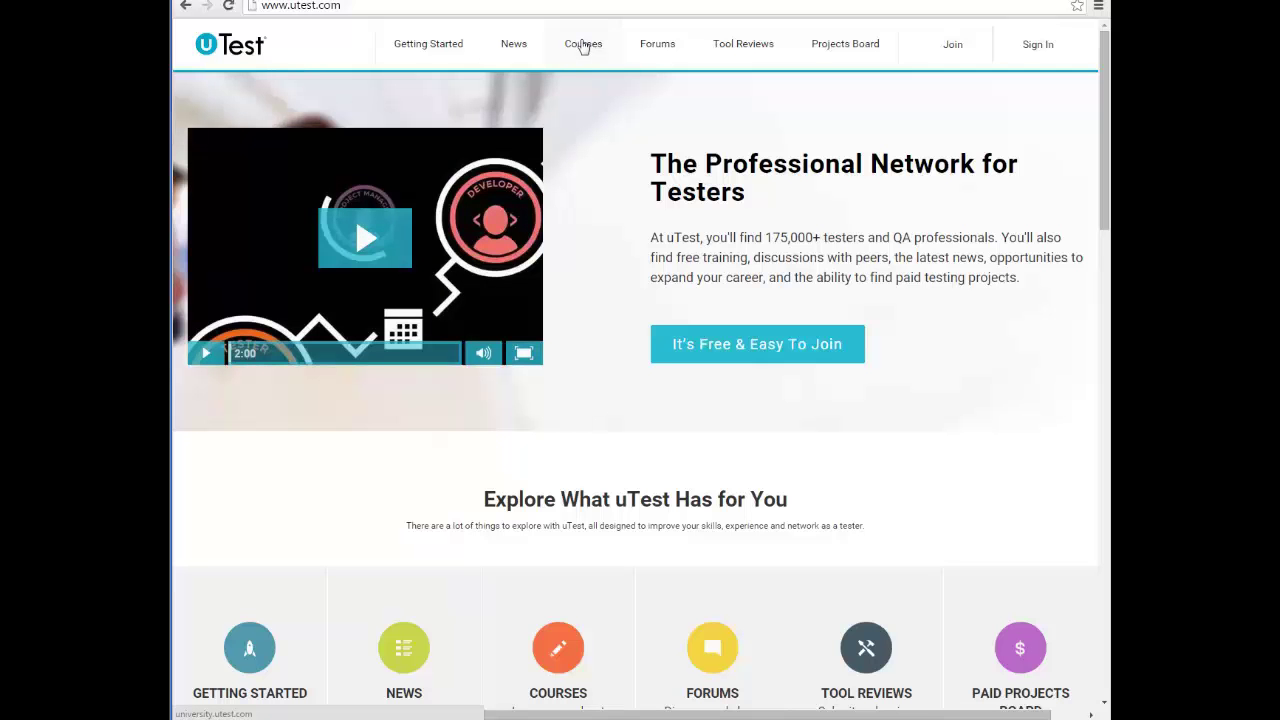
Step: Open the Courses page and browse the featured courses, course tags and the Bug Reports category
left_click(584, 45)
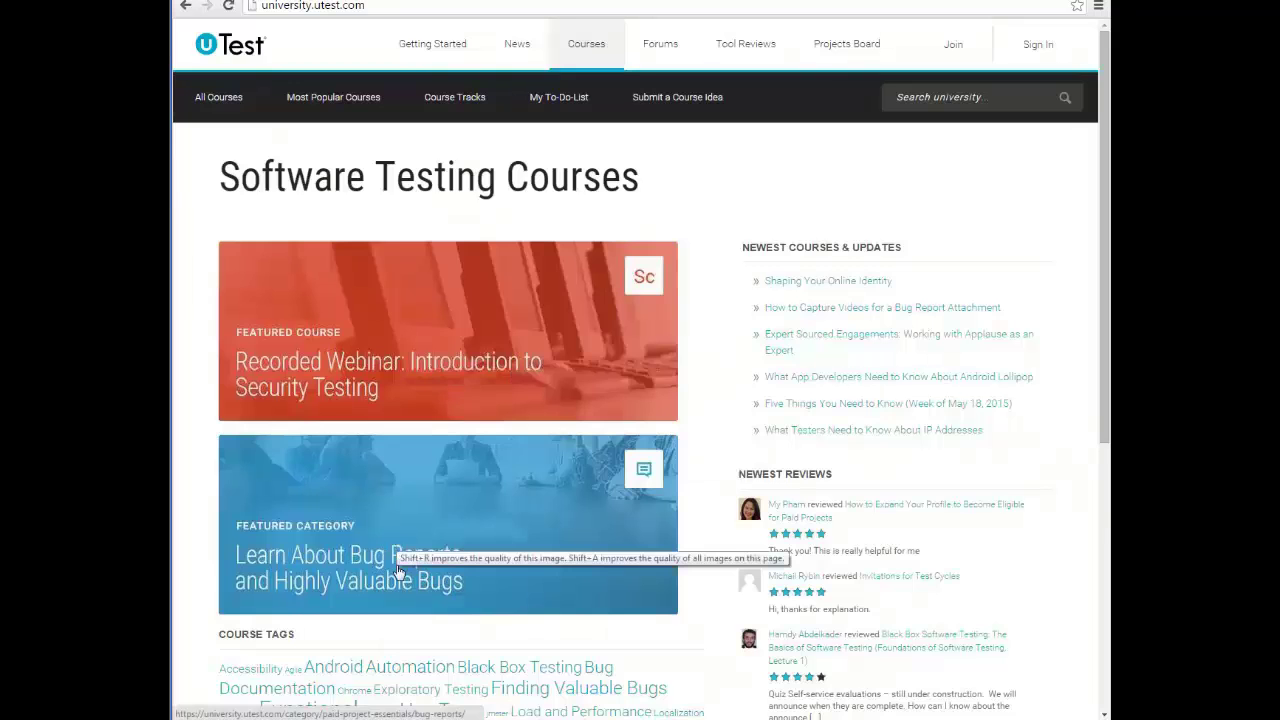
scroll(513, 566, "down", 3)
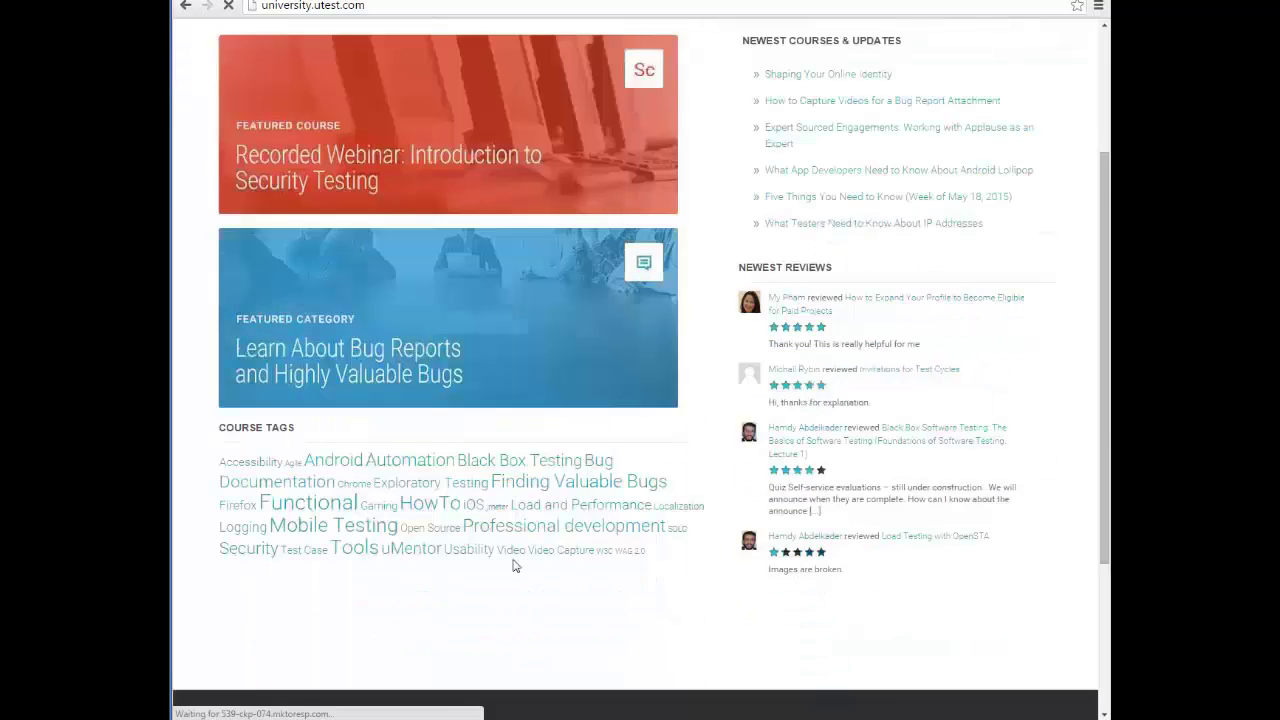
scroll(513, 566, "up", 3)
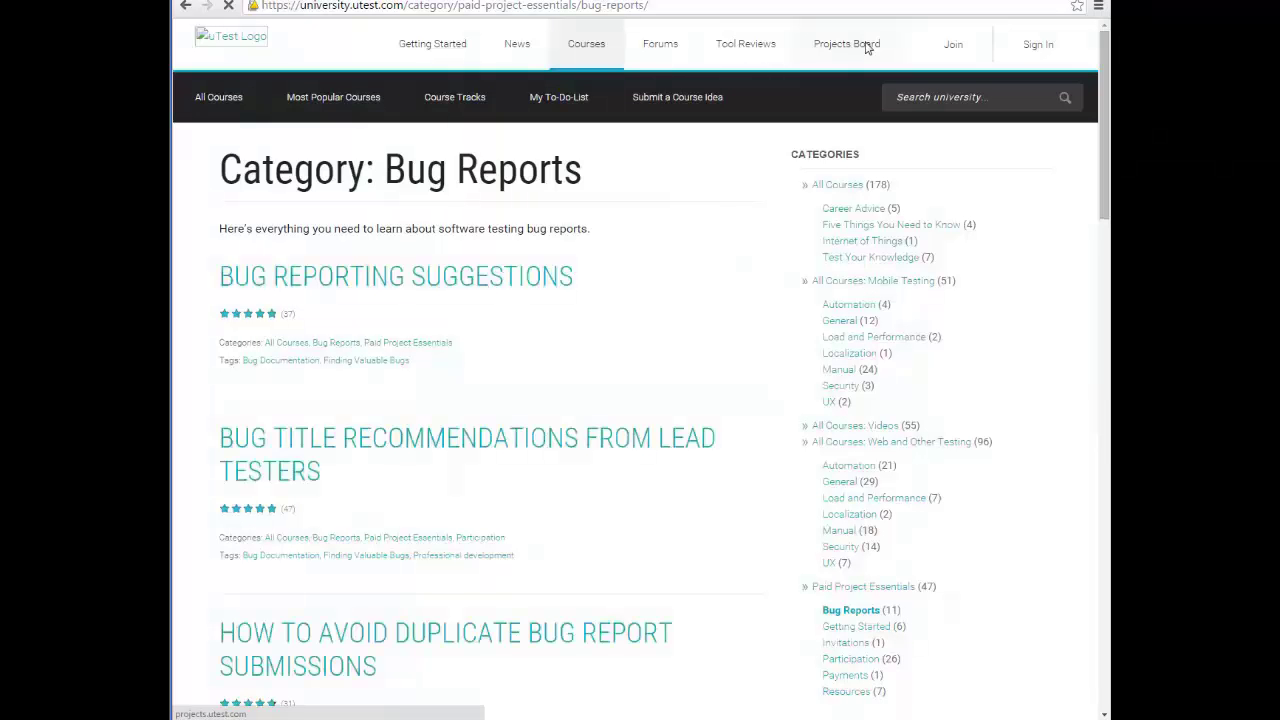
left_click(866, 48)
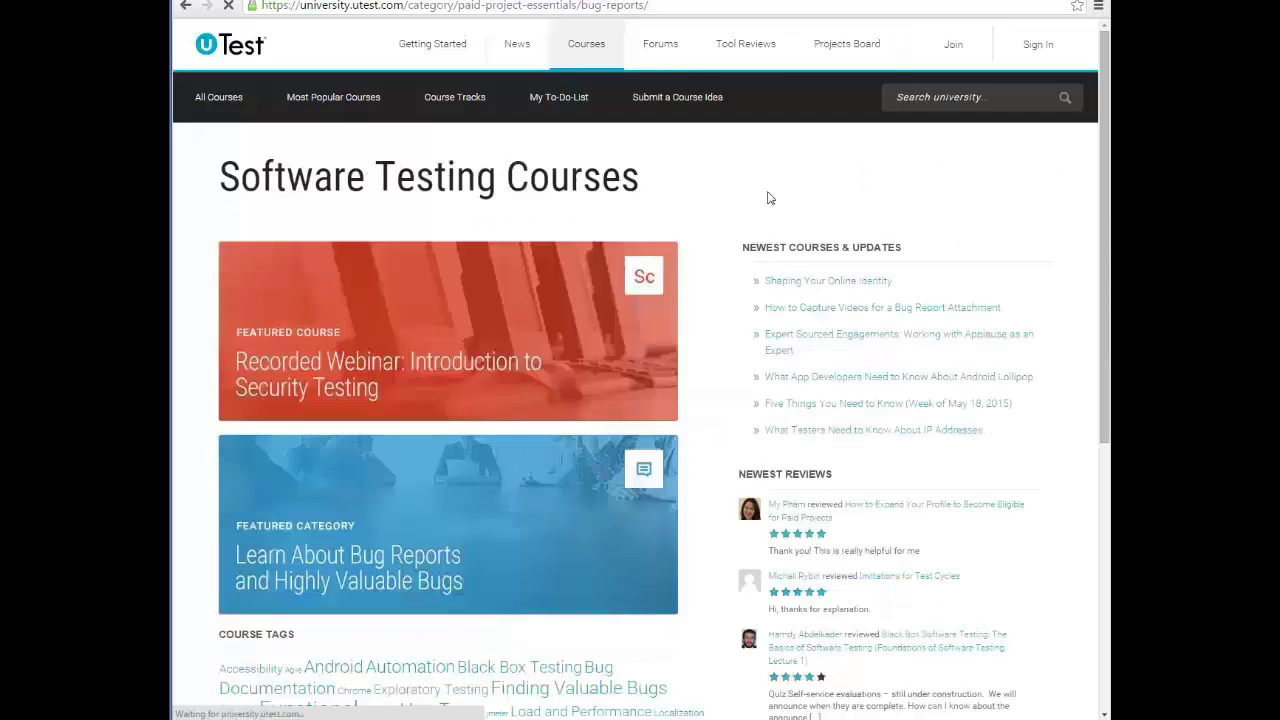
Step: Open the Forums page and look through the board index down to its statistics
left_click(640, 44)
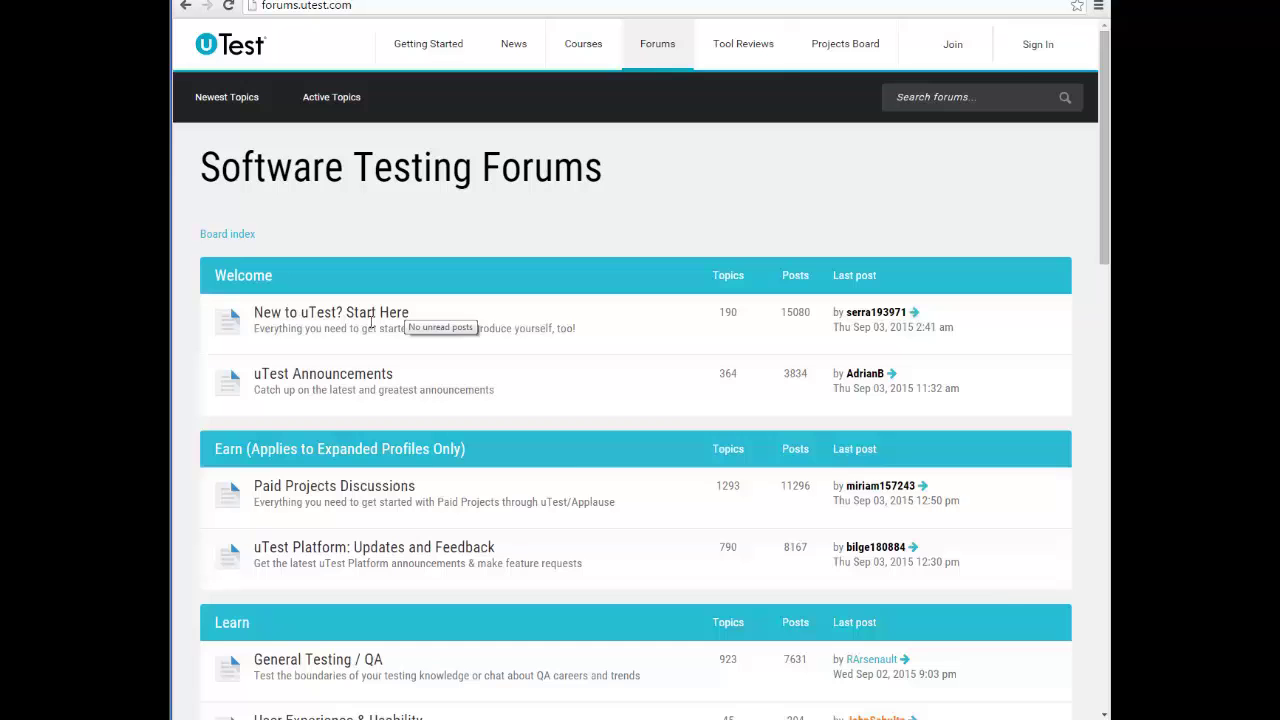
key("End")
scroll(511, 366, "up", 12)
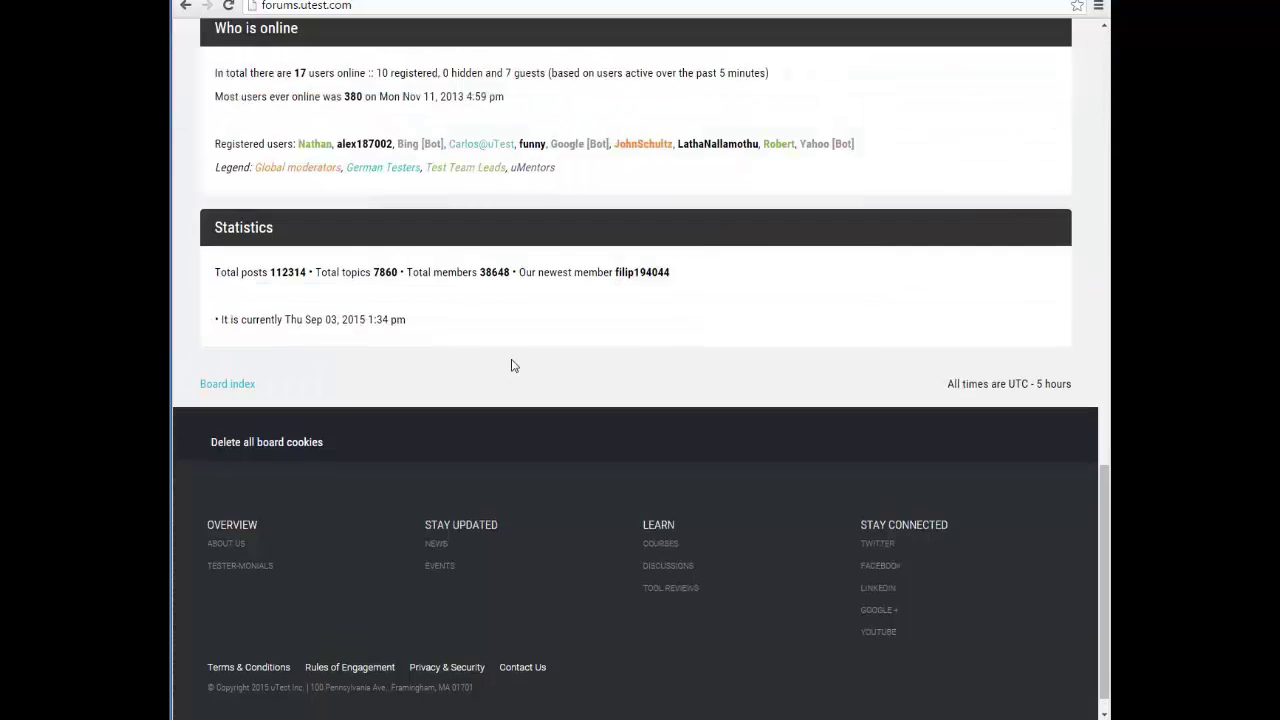
scroll(511, 366, "up", 4)
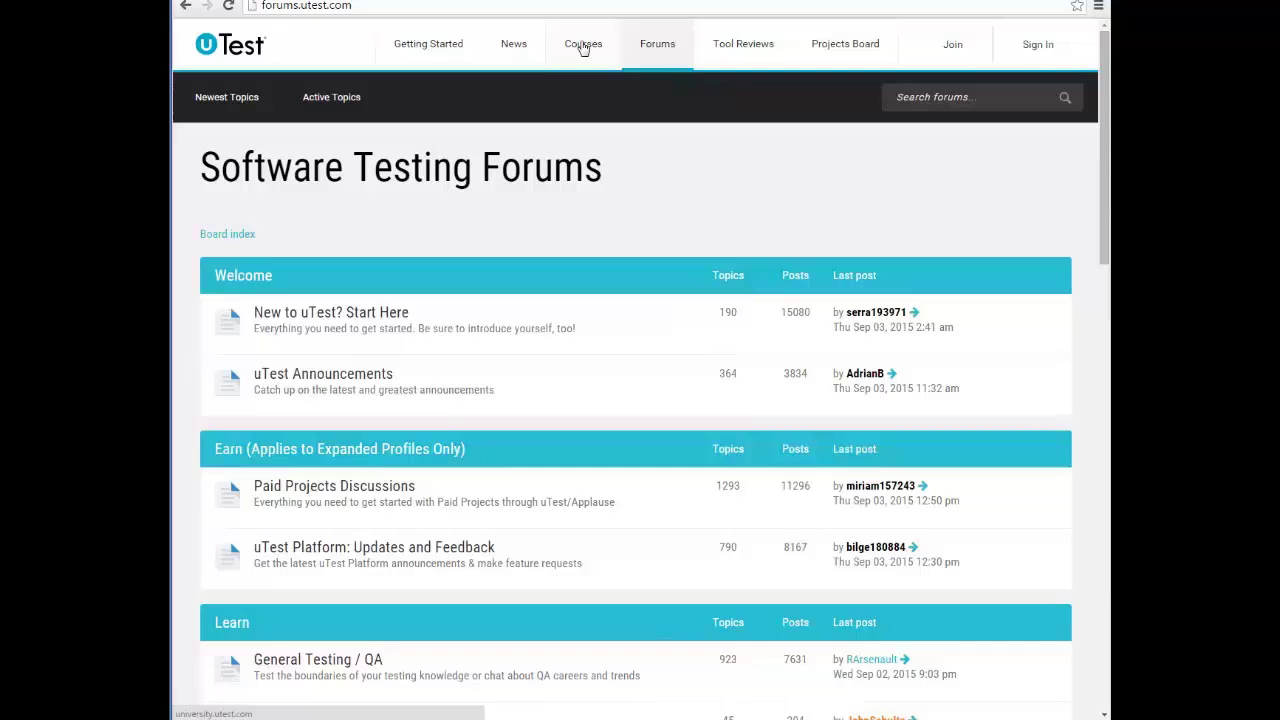
Step: Open the Projects Board and look through the paid projects under Urgent Recruiting
left_click(953, 47)
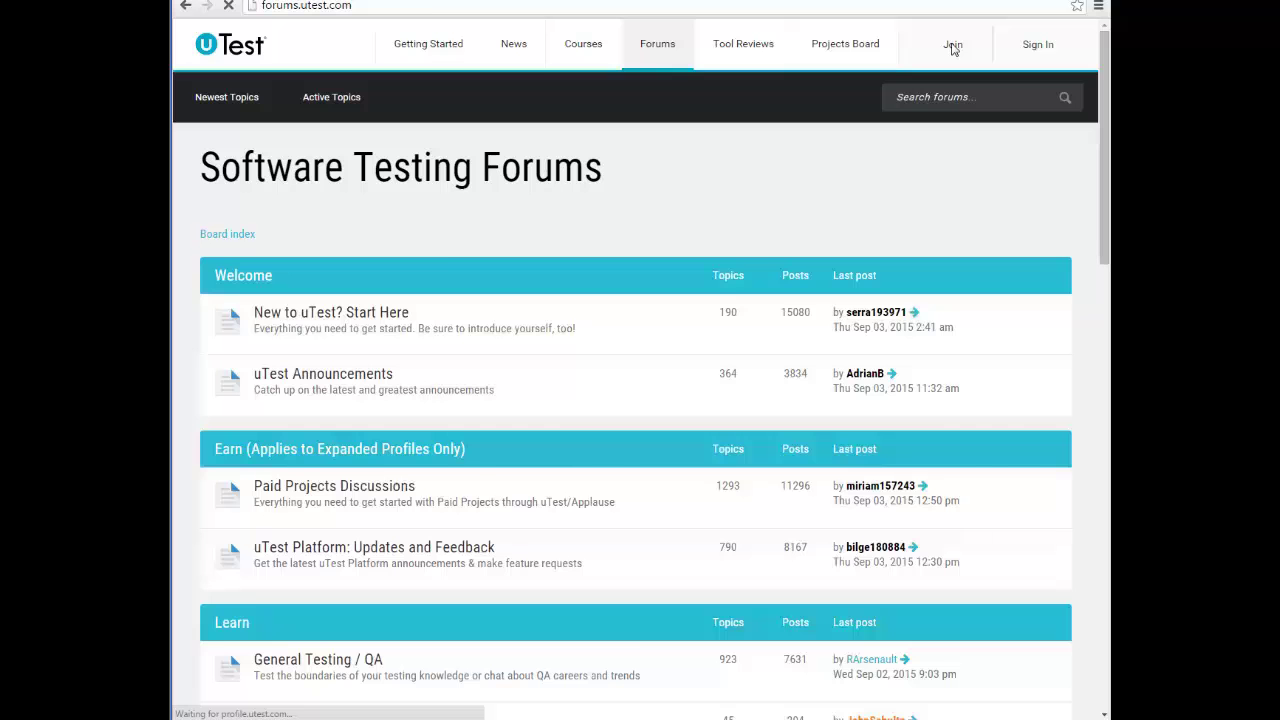
left_click(865, 46)
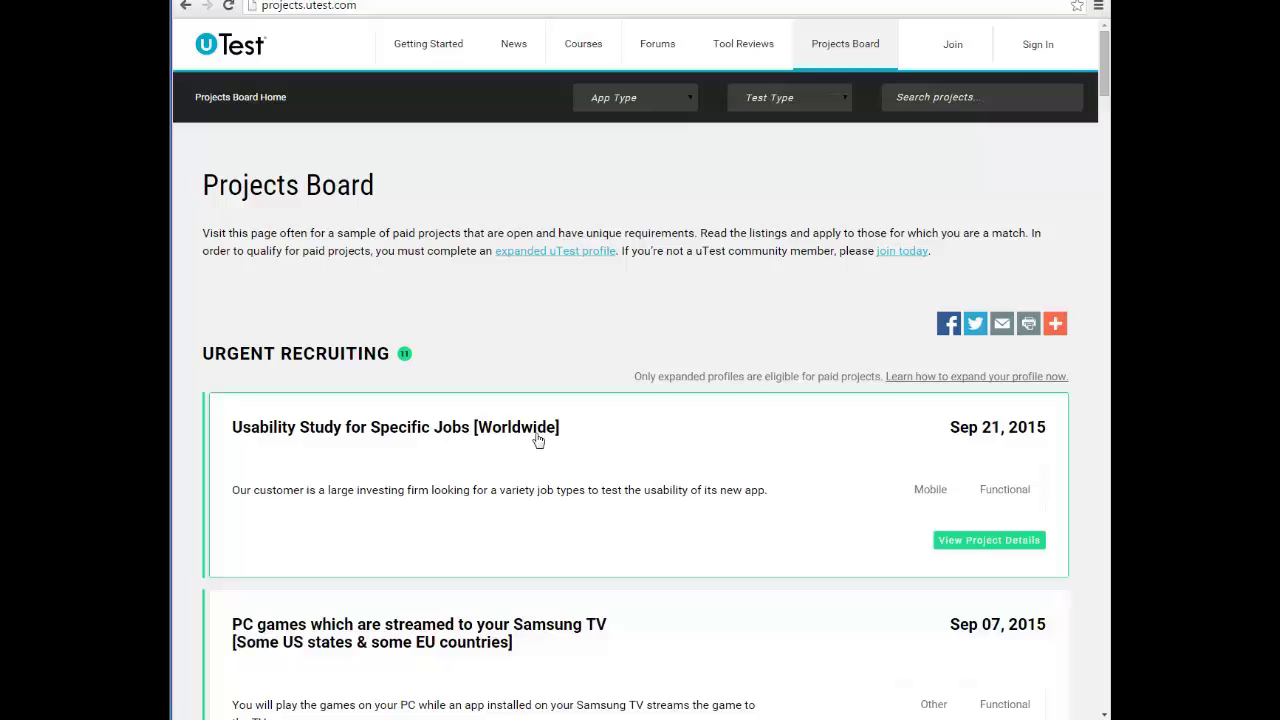
scroll(538, 440, "down", 3)
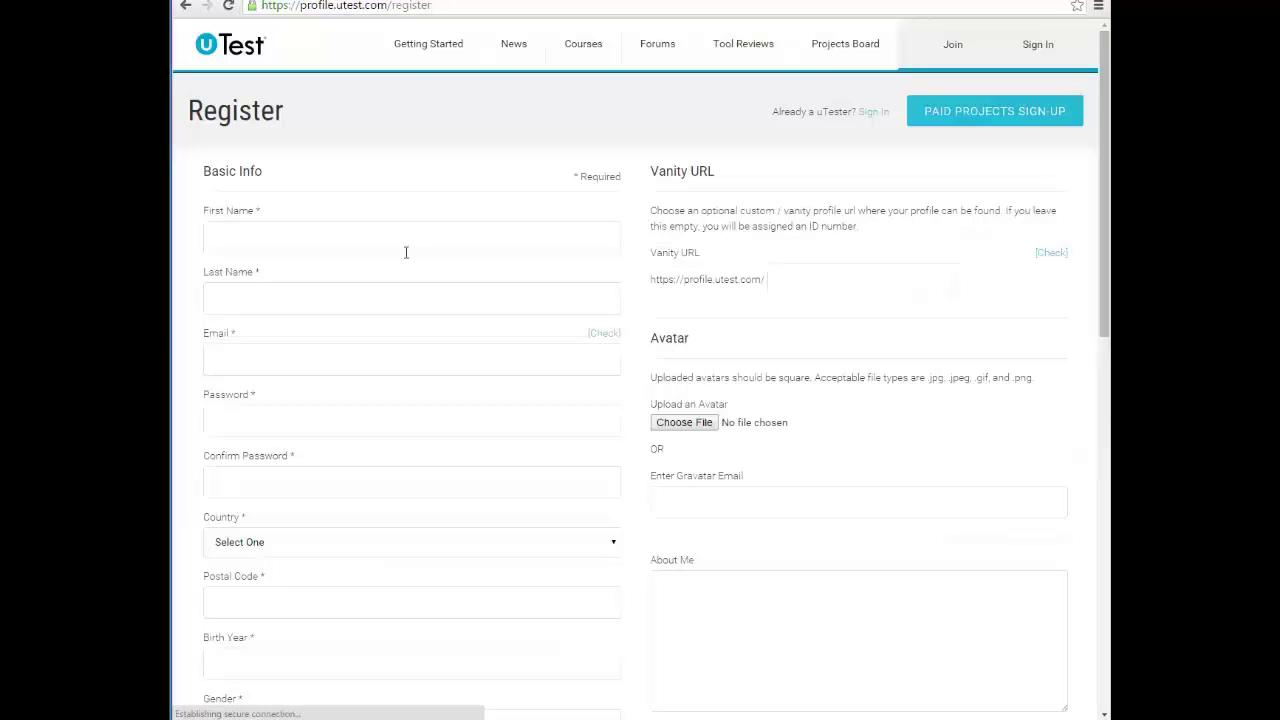
Step: Go through the registration form's name, country and Gravatar email fields
left_click(406, 250)
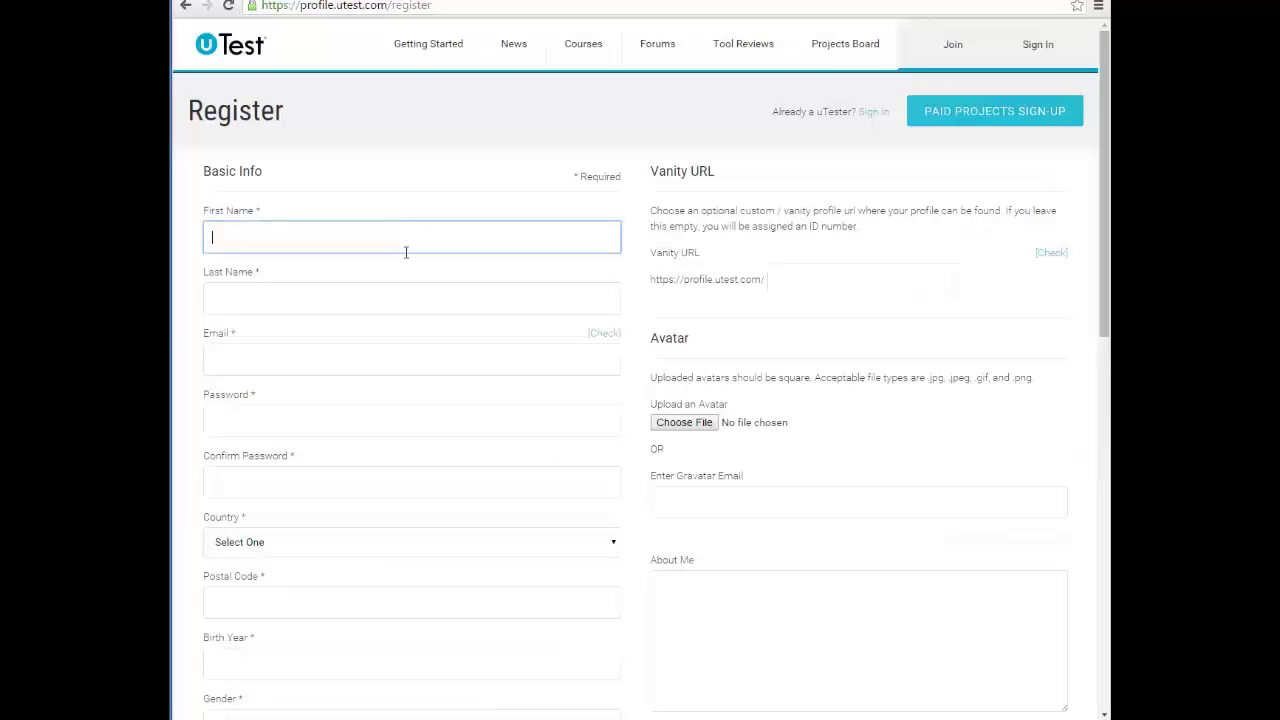
left_click(405, 284)
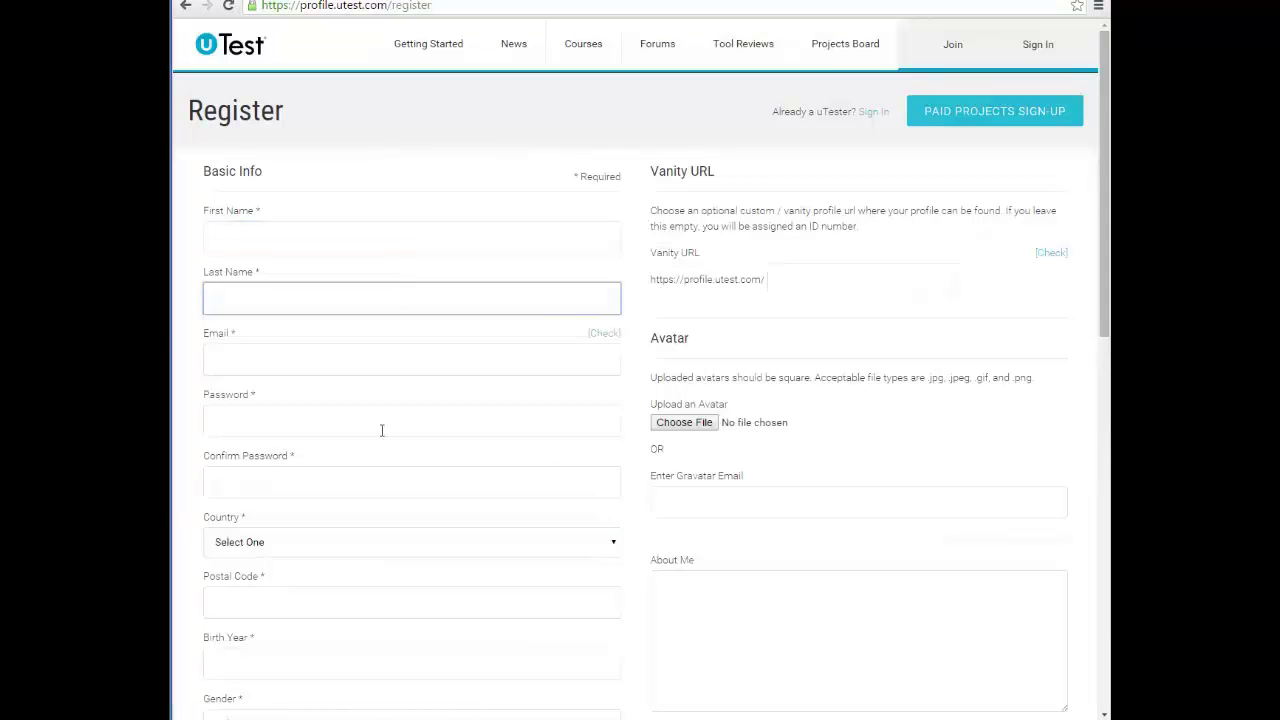
left_click(351, 545)
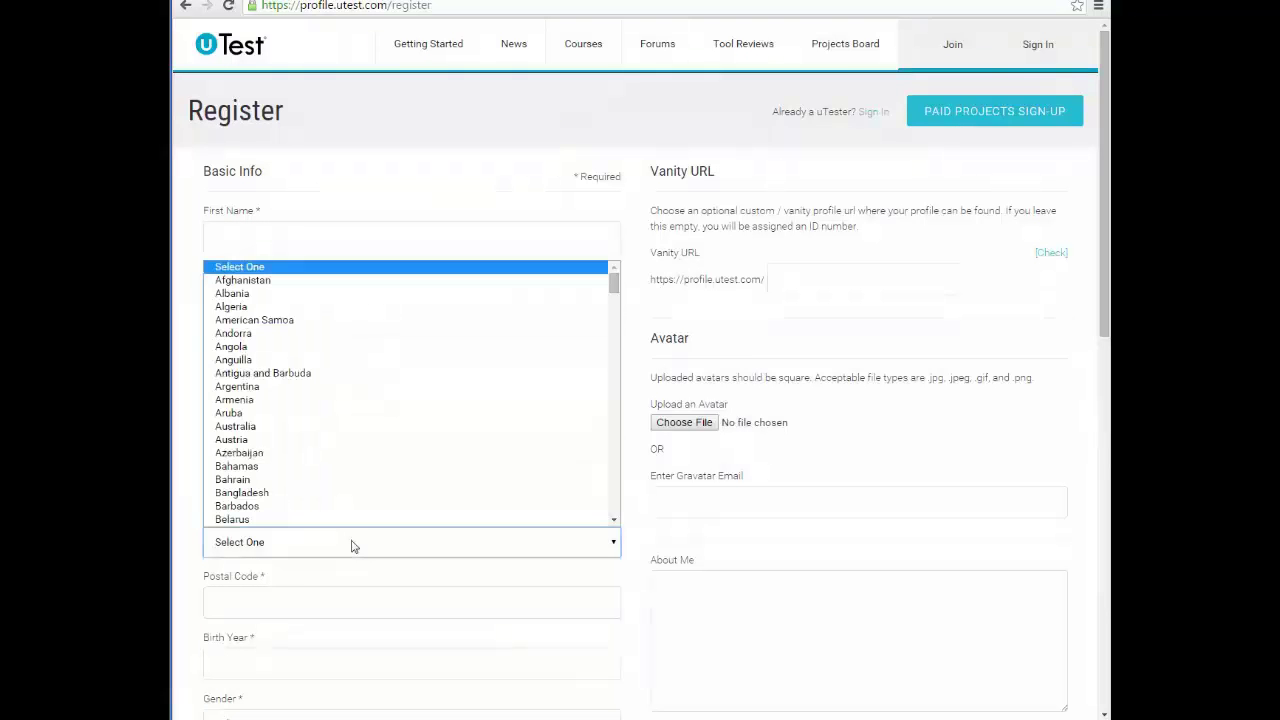
left_click(741, 493)
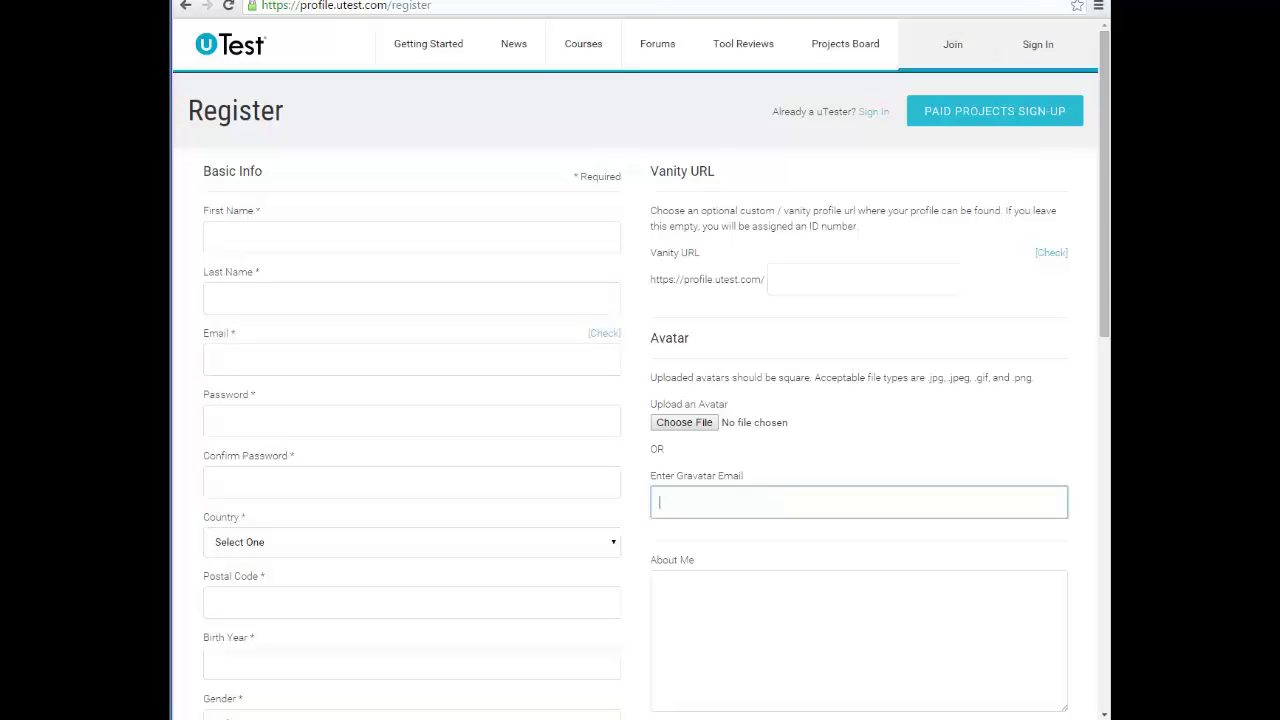
left_click_drag(1107, 222, 1104, 185)
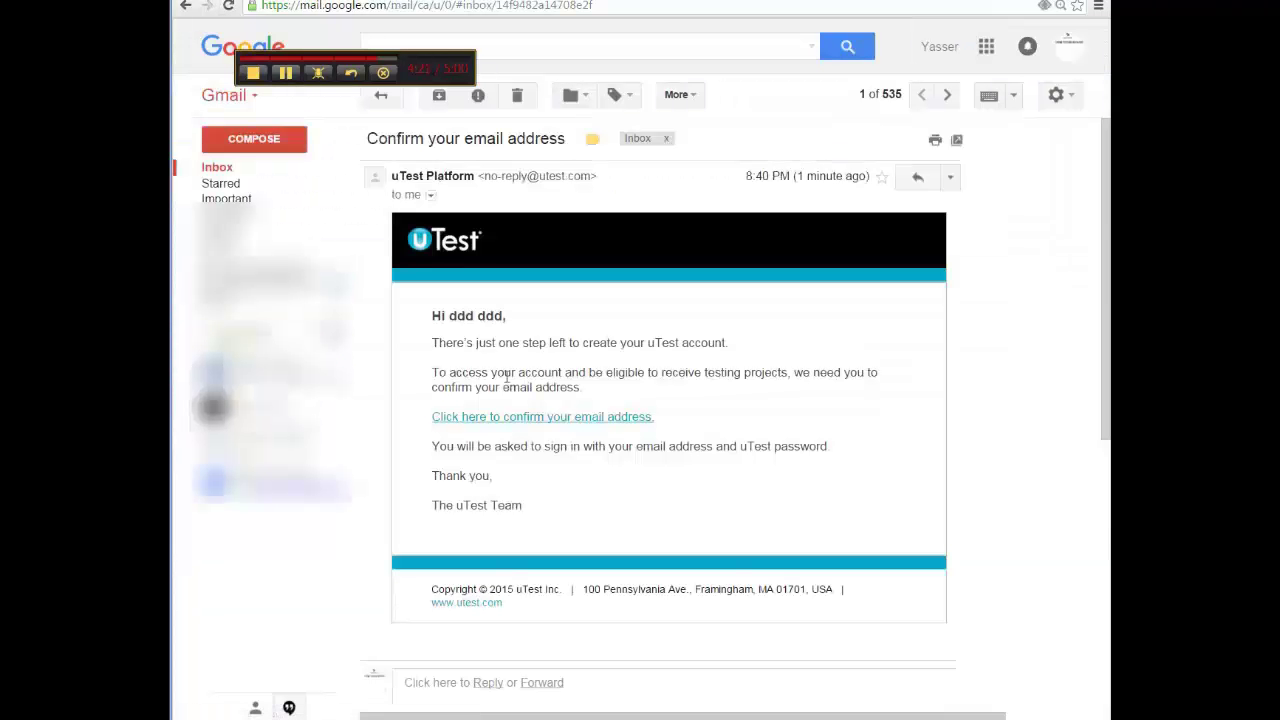
Step: Follow the email confirmation link in the uTest Platform message and sign in to the new account
left_click(506, 417)
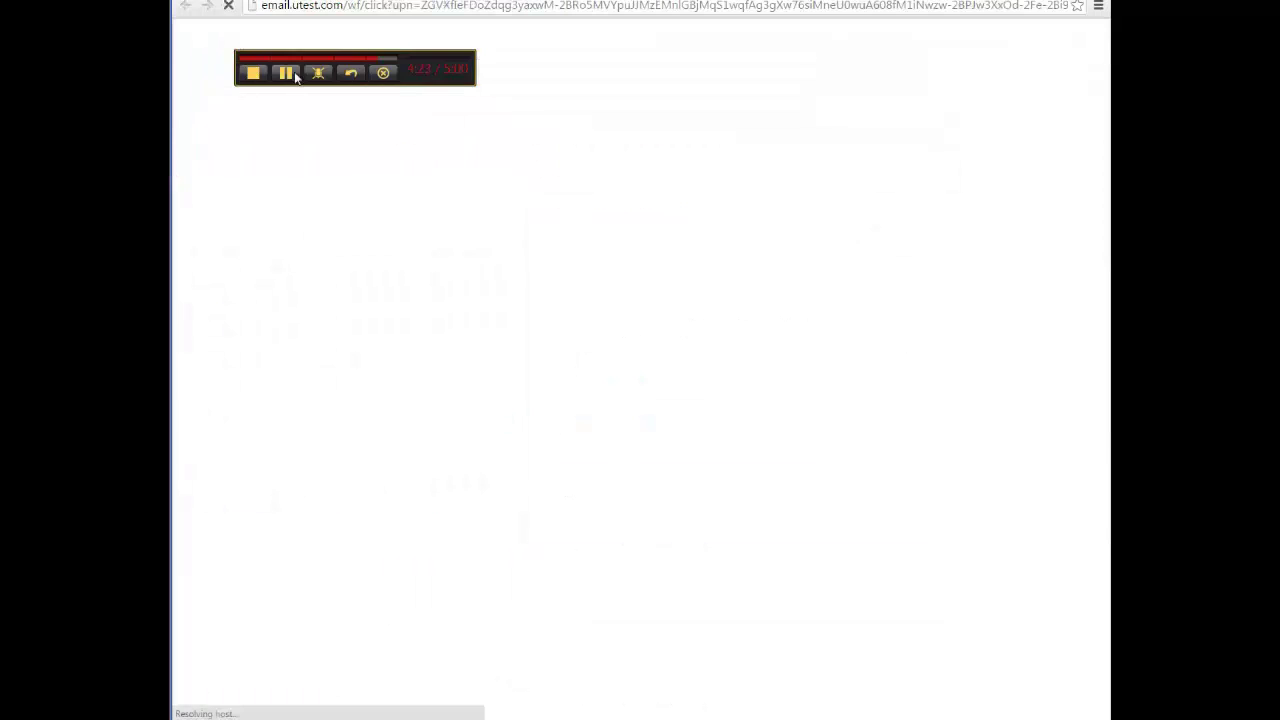
left_click(286, 73)
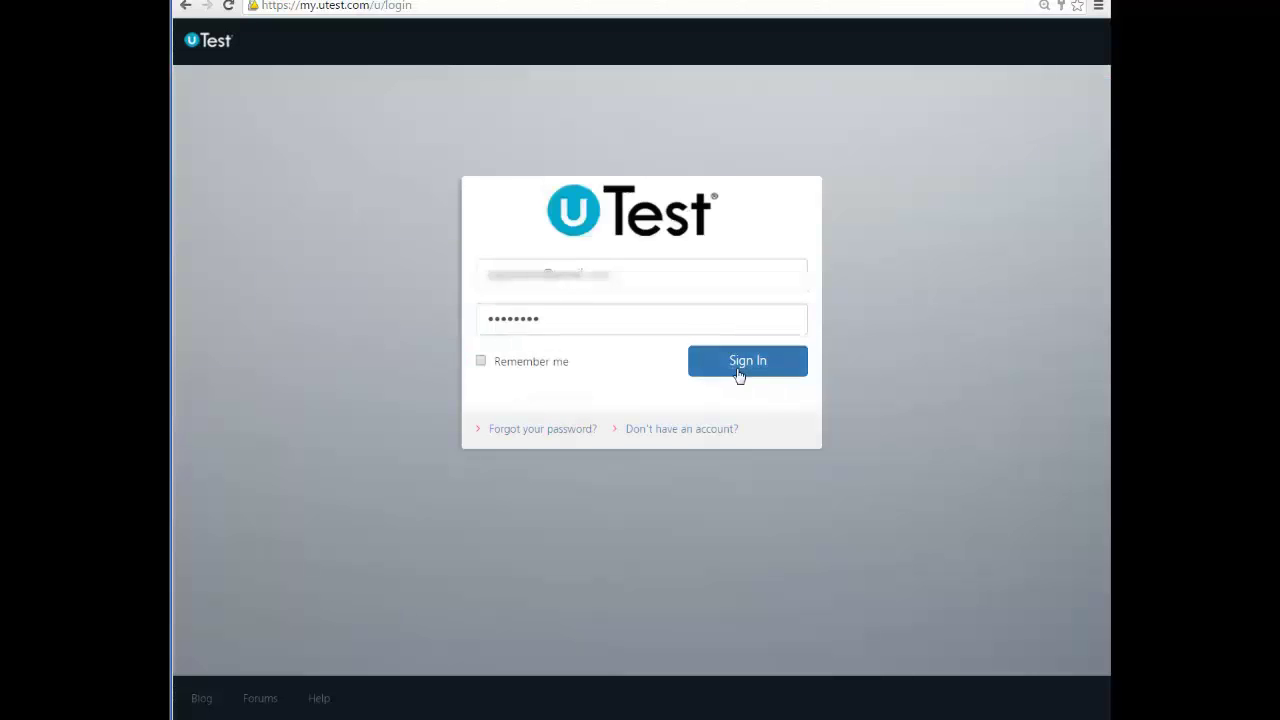
left_click(738, 372)
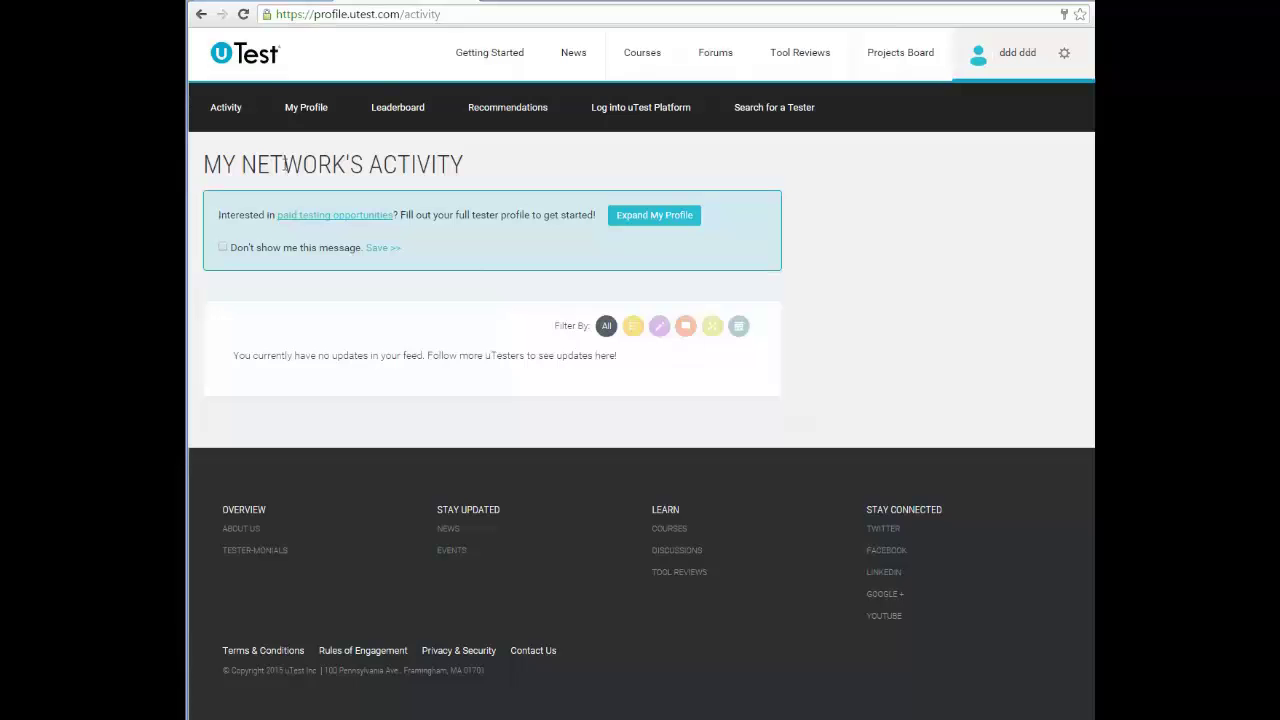
Step: View the network activity page and the account's own profile page
left_click(226, 110)
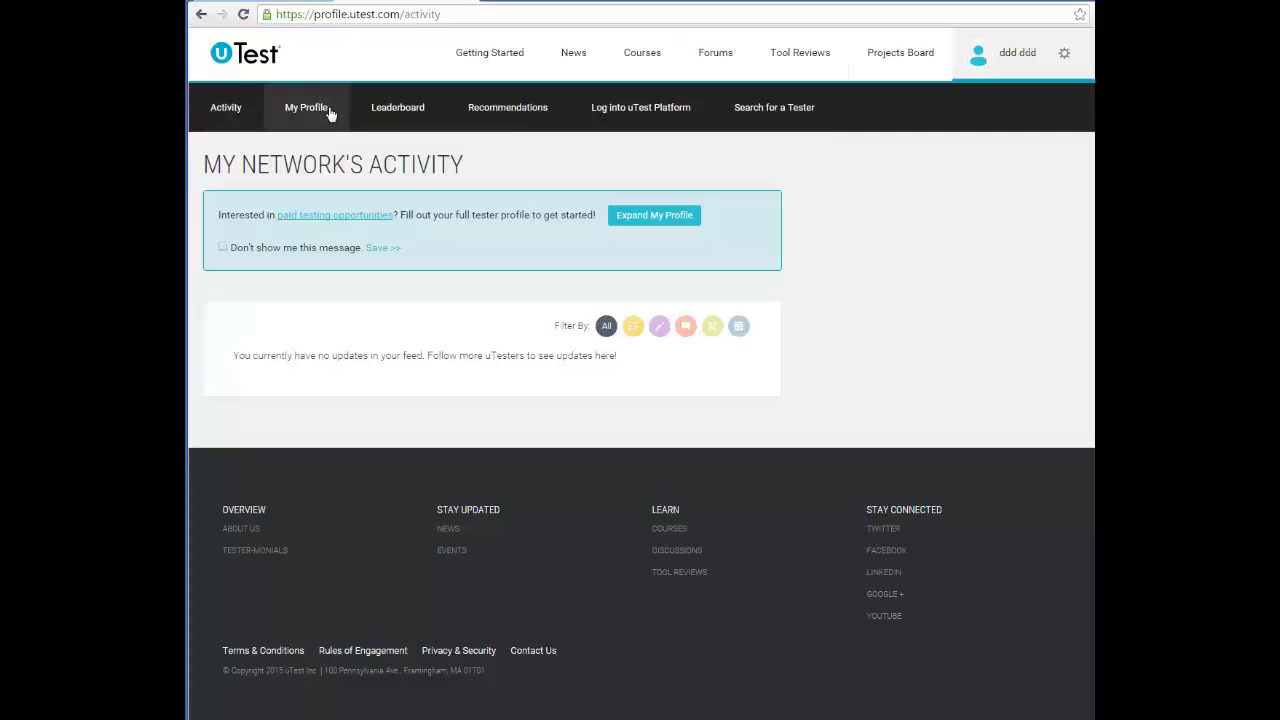
left_click(307, 108)
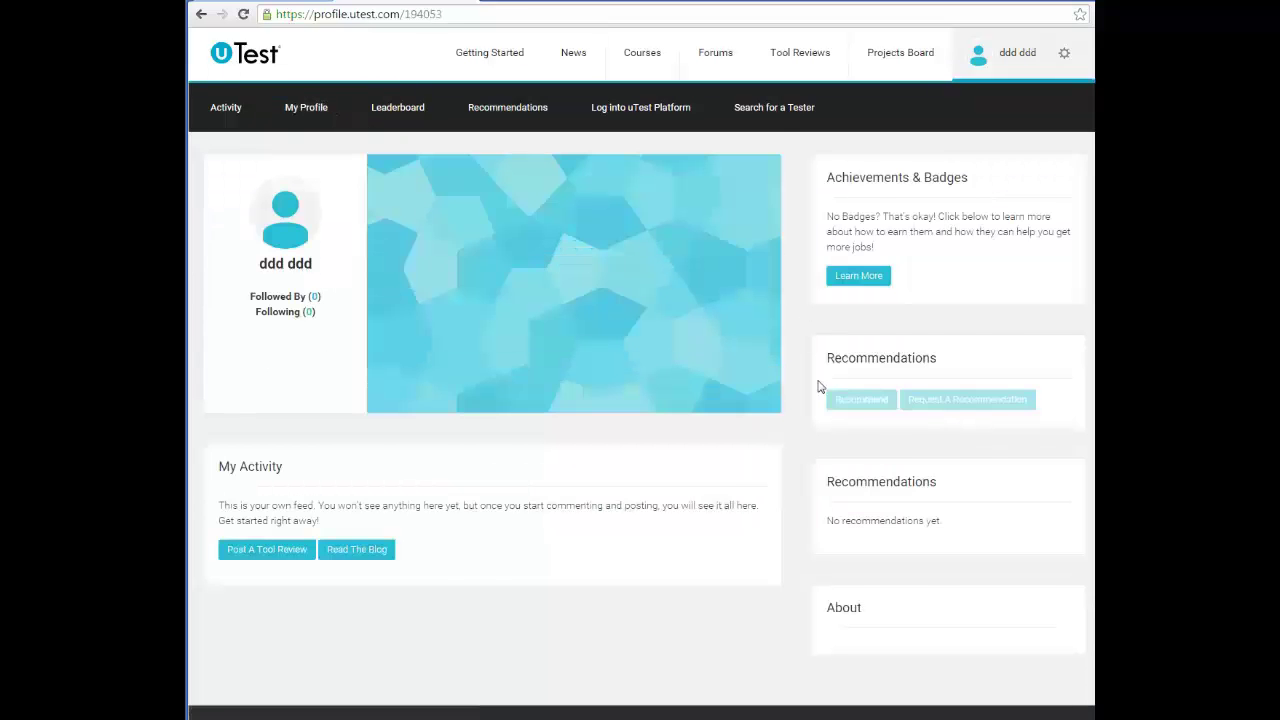
Step: Open the leaderboard and look through the most influential uTesters and the community managers
left_click(394, 112)
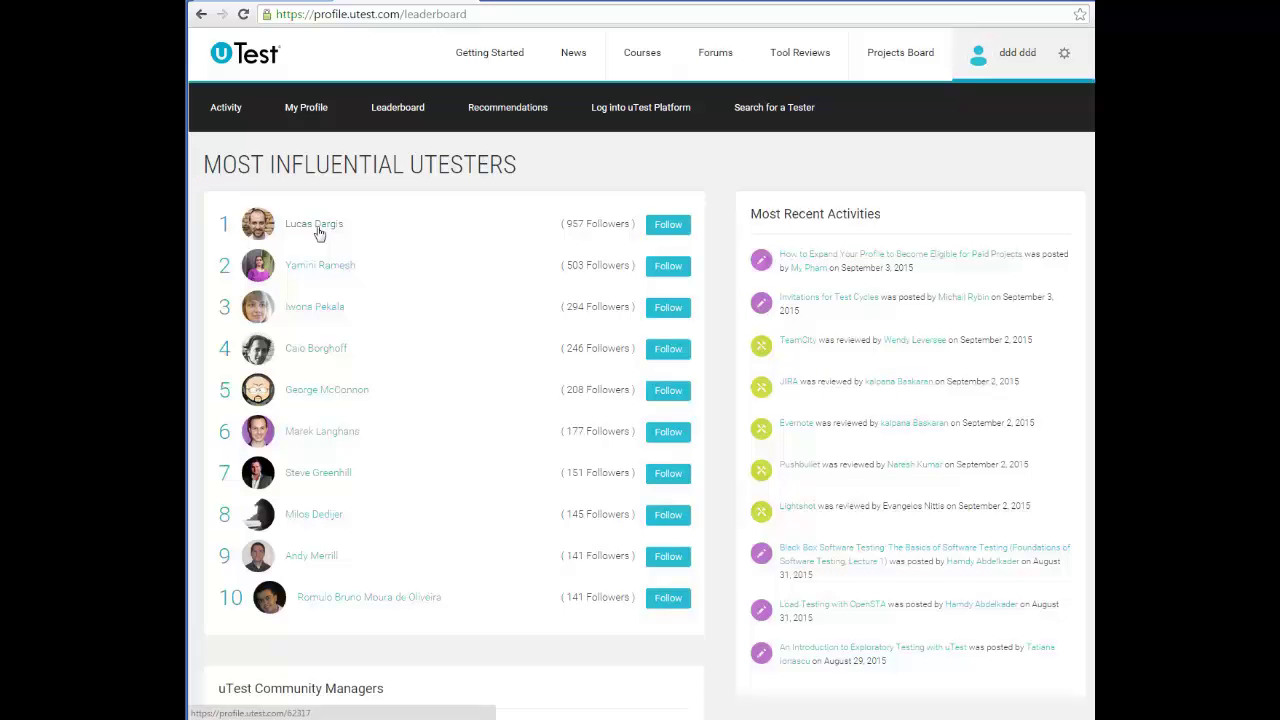
scroll(318, 232, "down", 3)
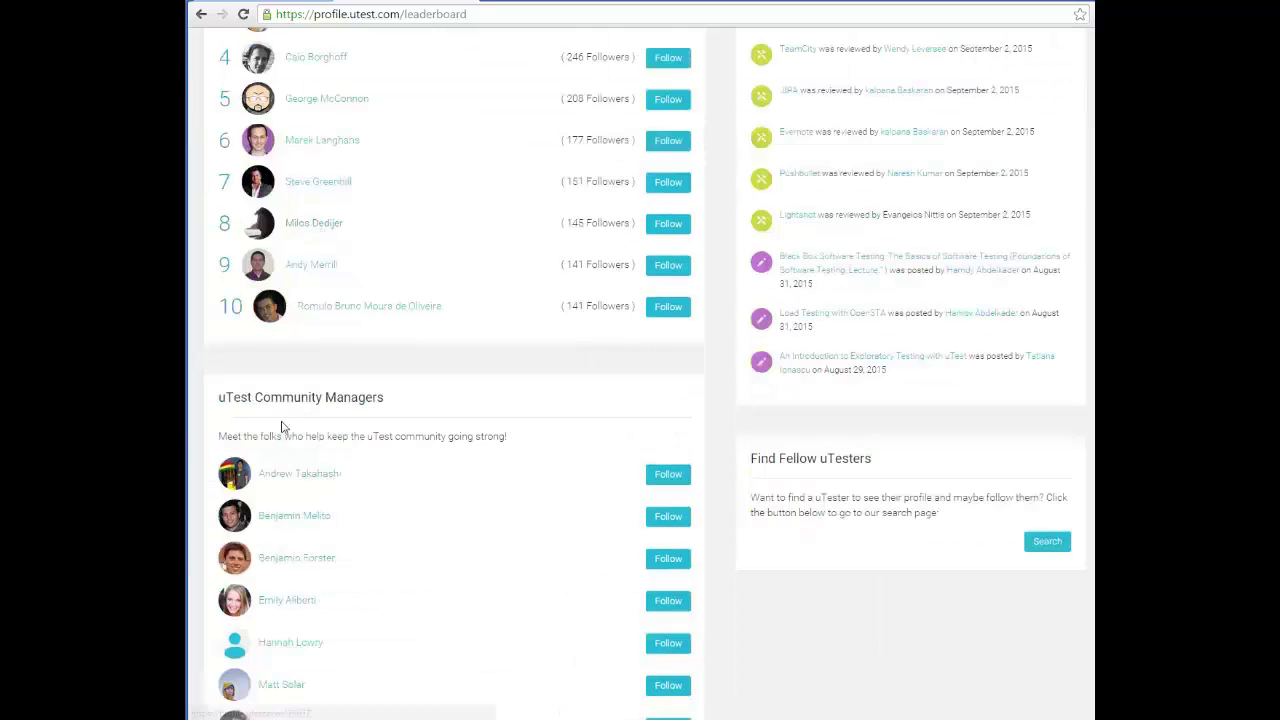
scroll(435, 294, "up", 1)
scroll(435, 294, "up", 3)
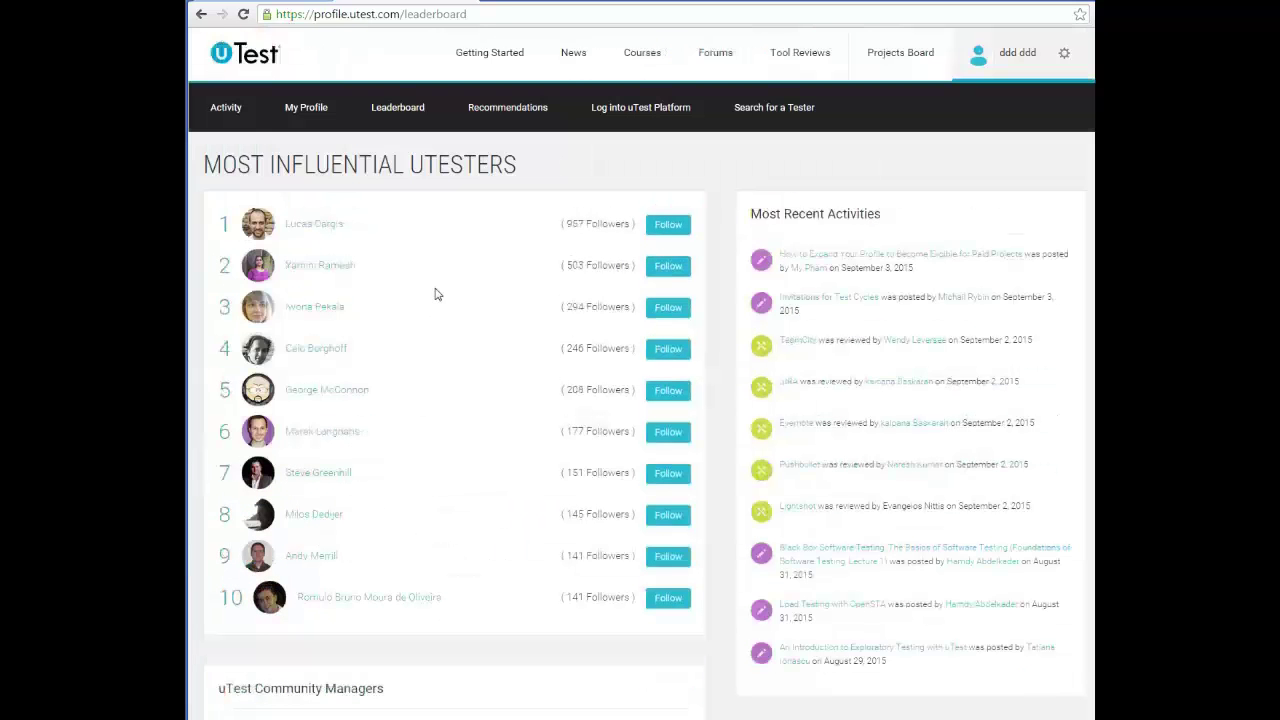
Step: Enter the uTest Platform and complete the project preferences with Desktop and Mobile added as application types and English as native language
left_click(660, 109)
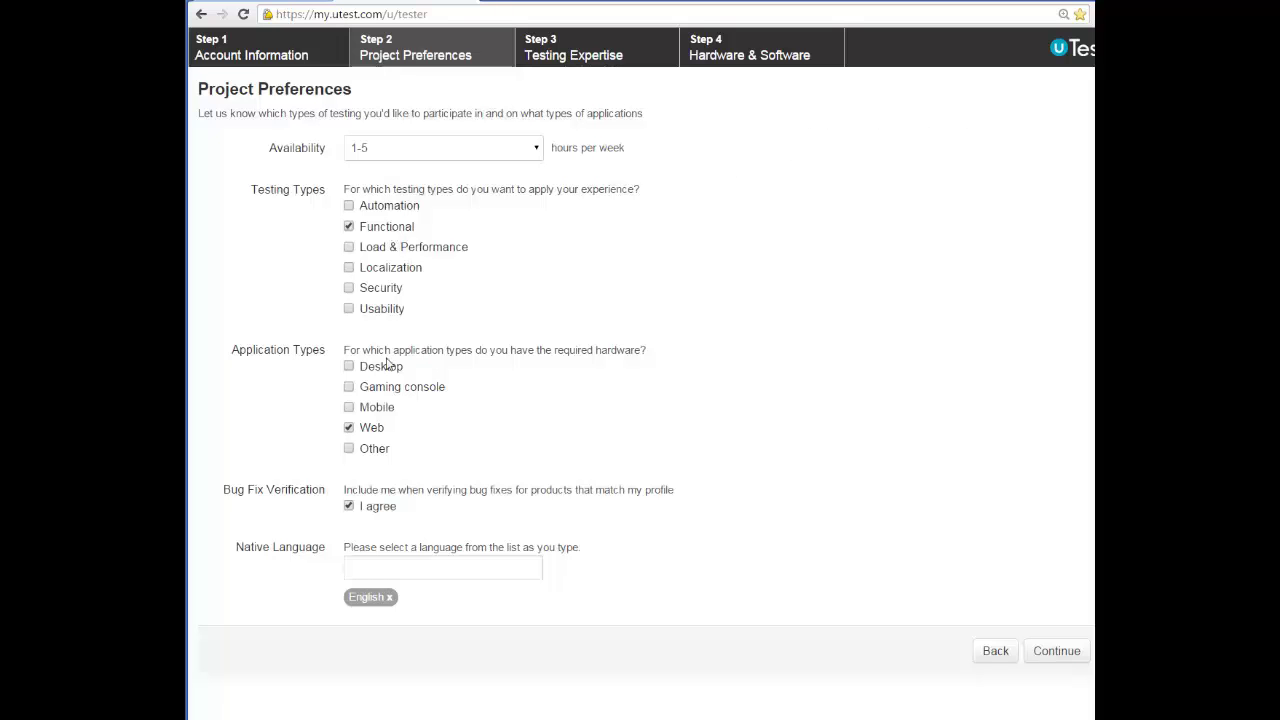
left_click(381, 372)
left_click(396, 565)
type("eng")
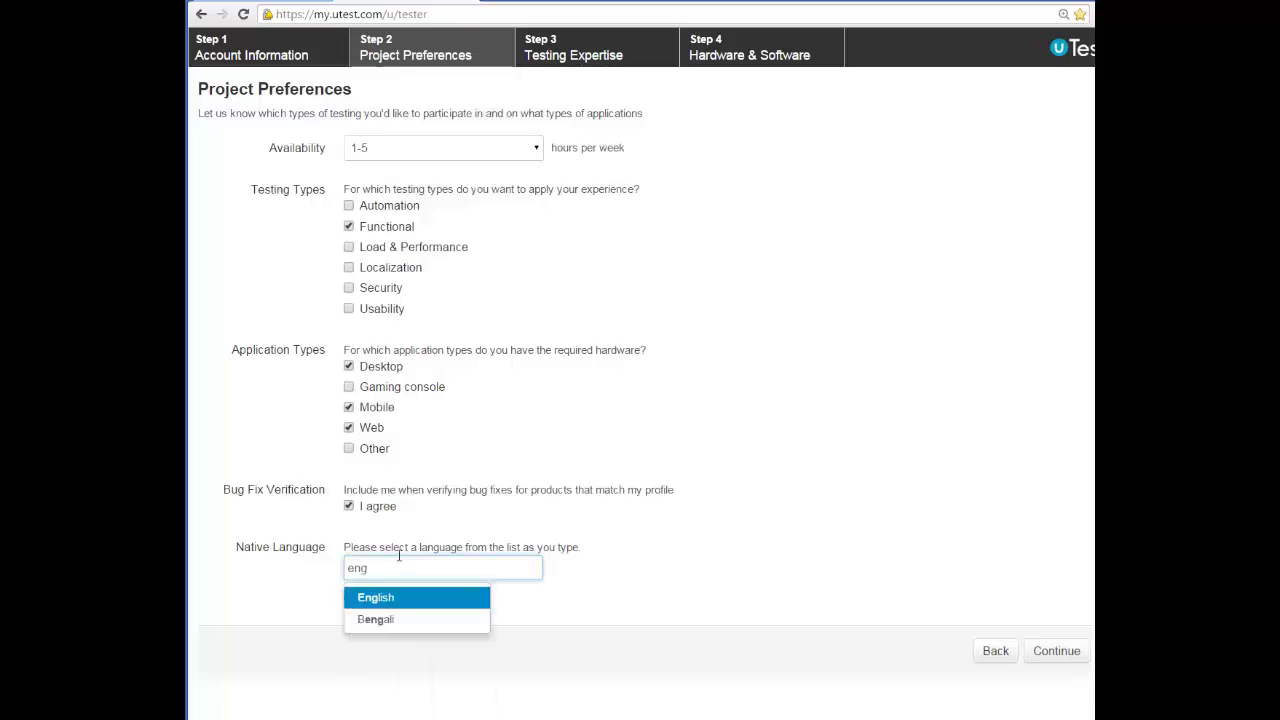
left_click(390, 599)
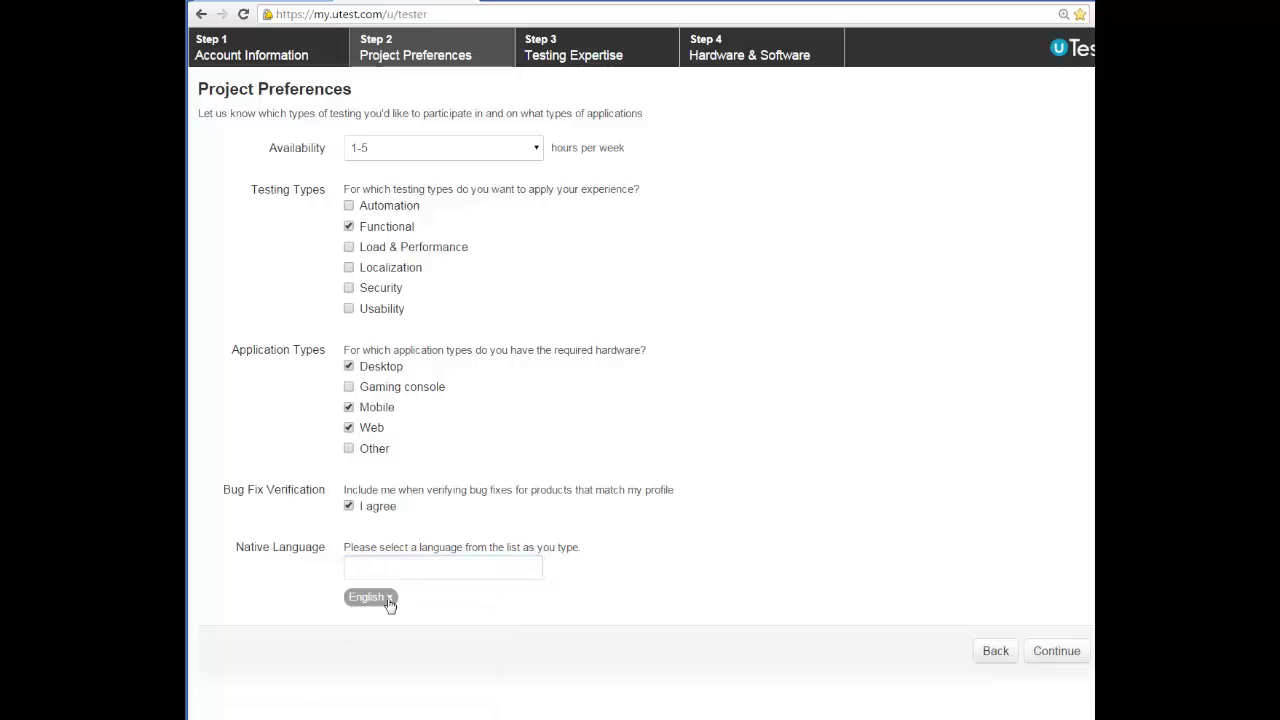
left_click(509, 568)
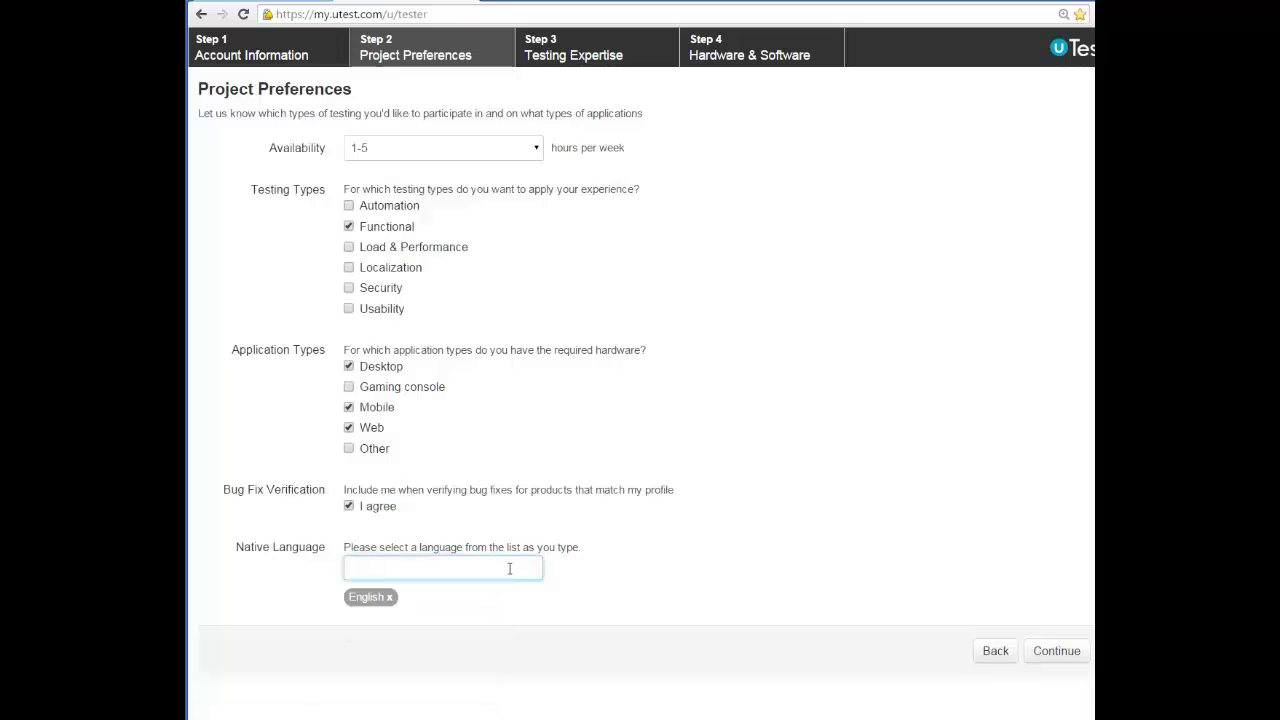
left_click(1056, 651)
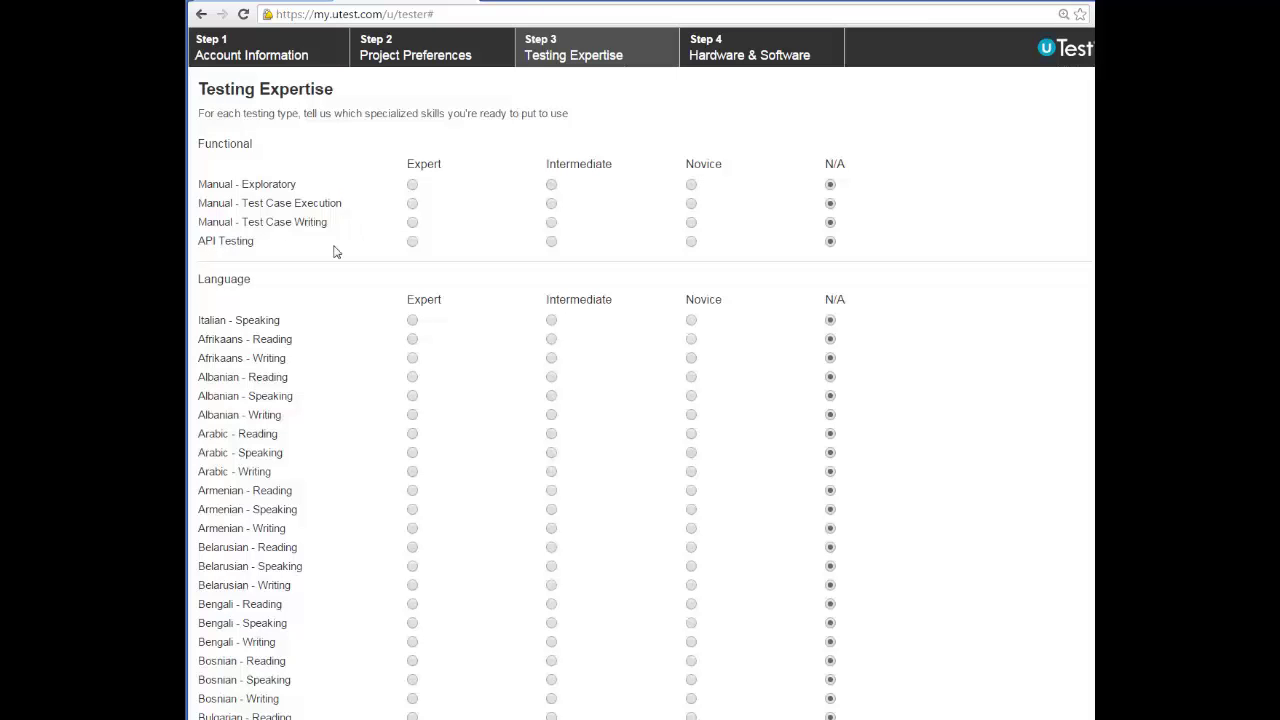
Step: Rate manual exploratory testing, test case execution and test case writing as Novice, and try to continue past Testing Expertise
double_click(240, 242)
left_click(243, 242)
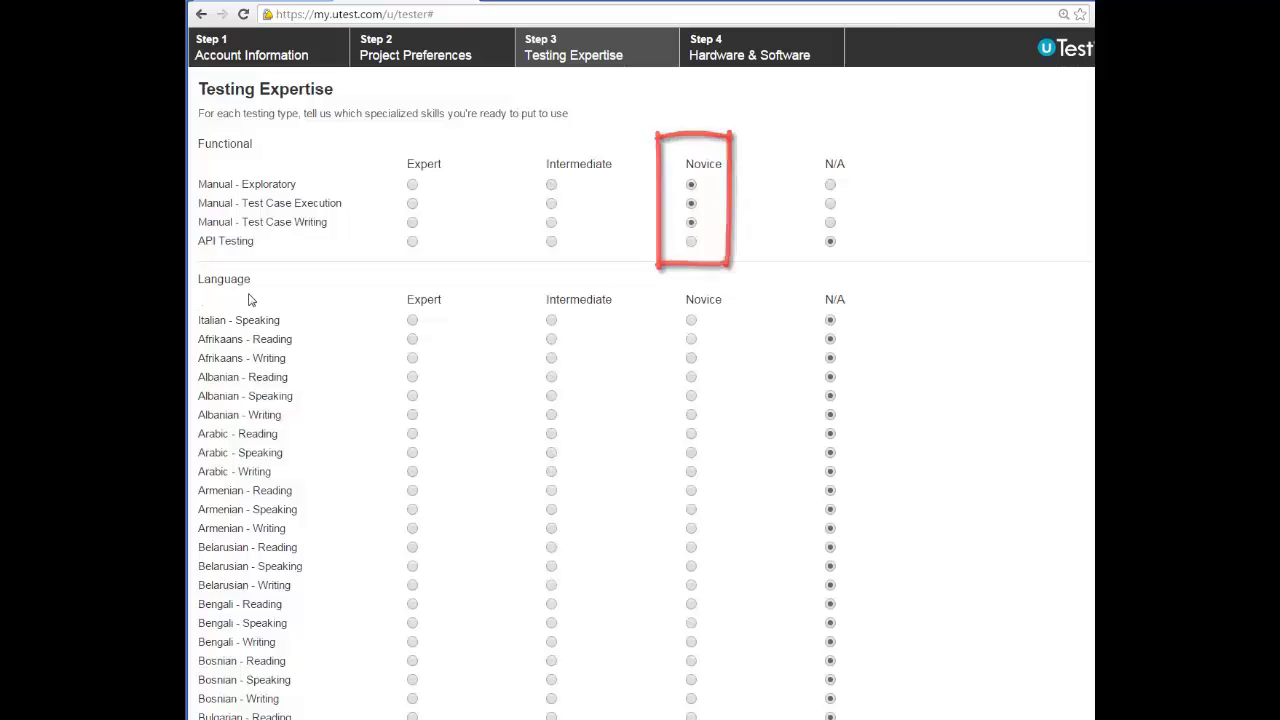
scroll(878, 278, "down", 6)
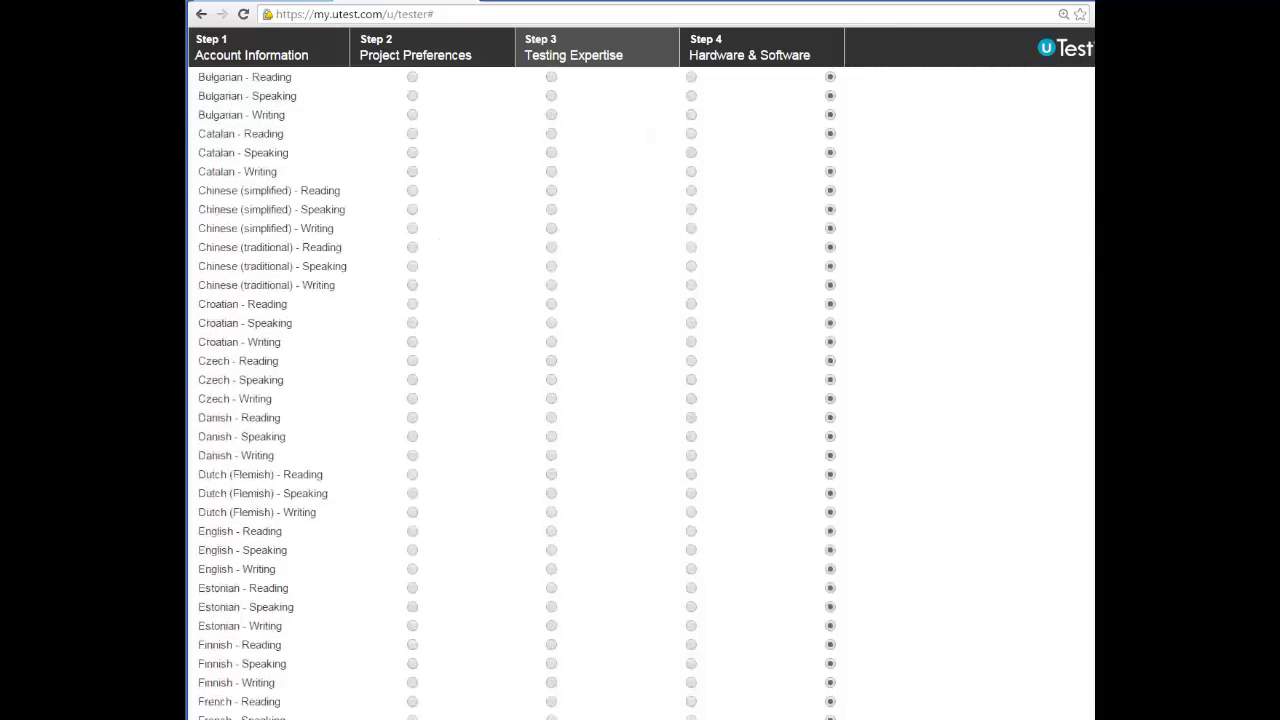
scroll(1026, 563, "down", 15)
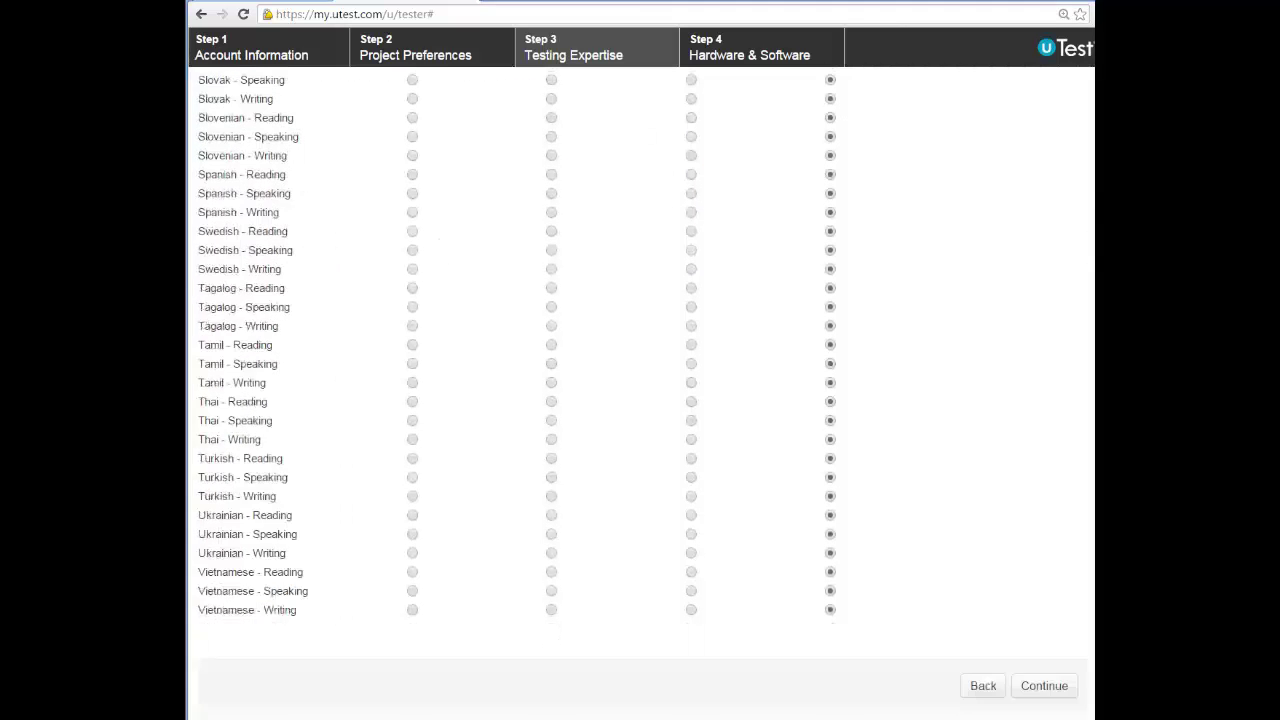
left_click(1044, 686)
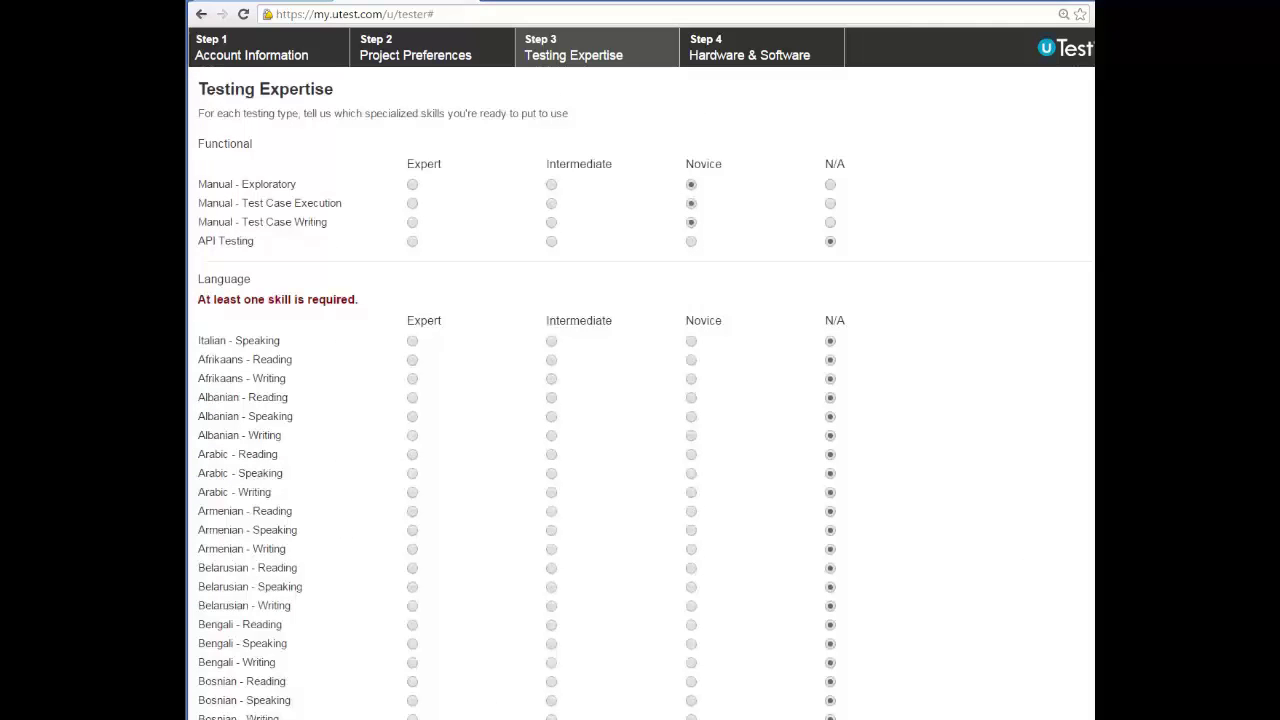
Step: Rate English reading, speaking and writing as Intermediate and continue to the Hardware & Software step
scroll(640, 400, "down", 6)
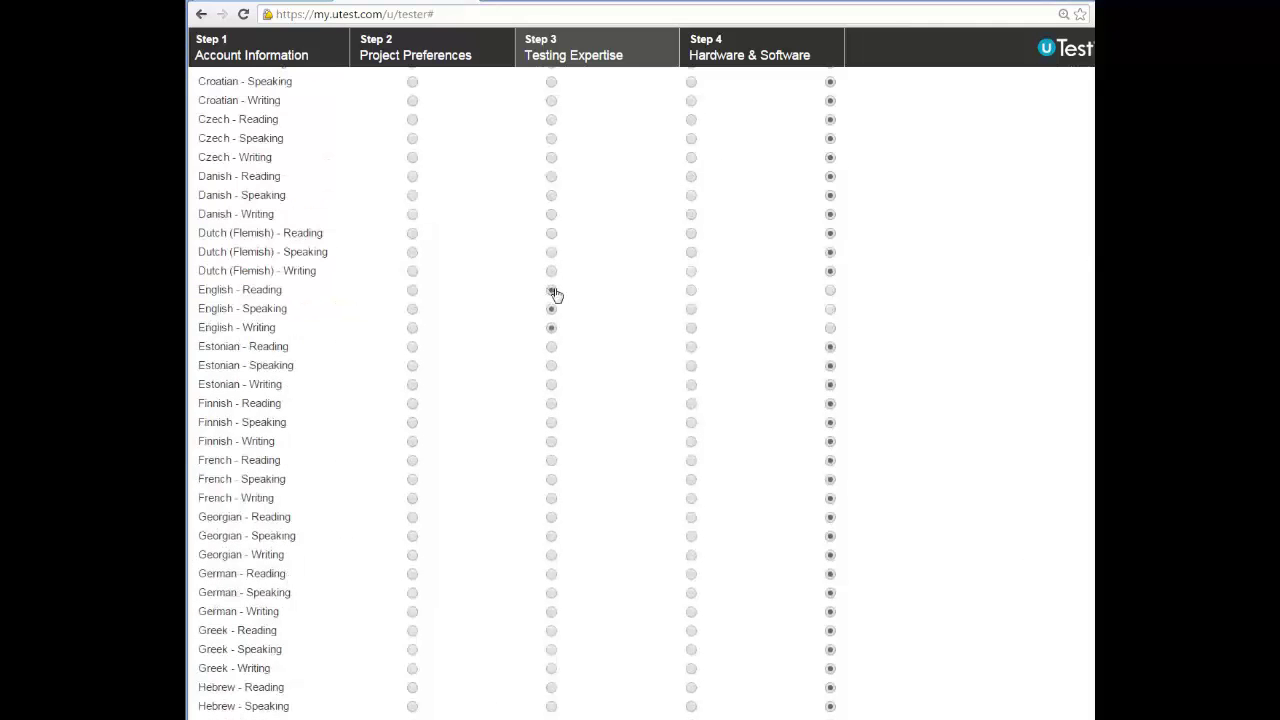
left_click_drag(1112, 300, 1103, 700)
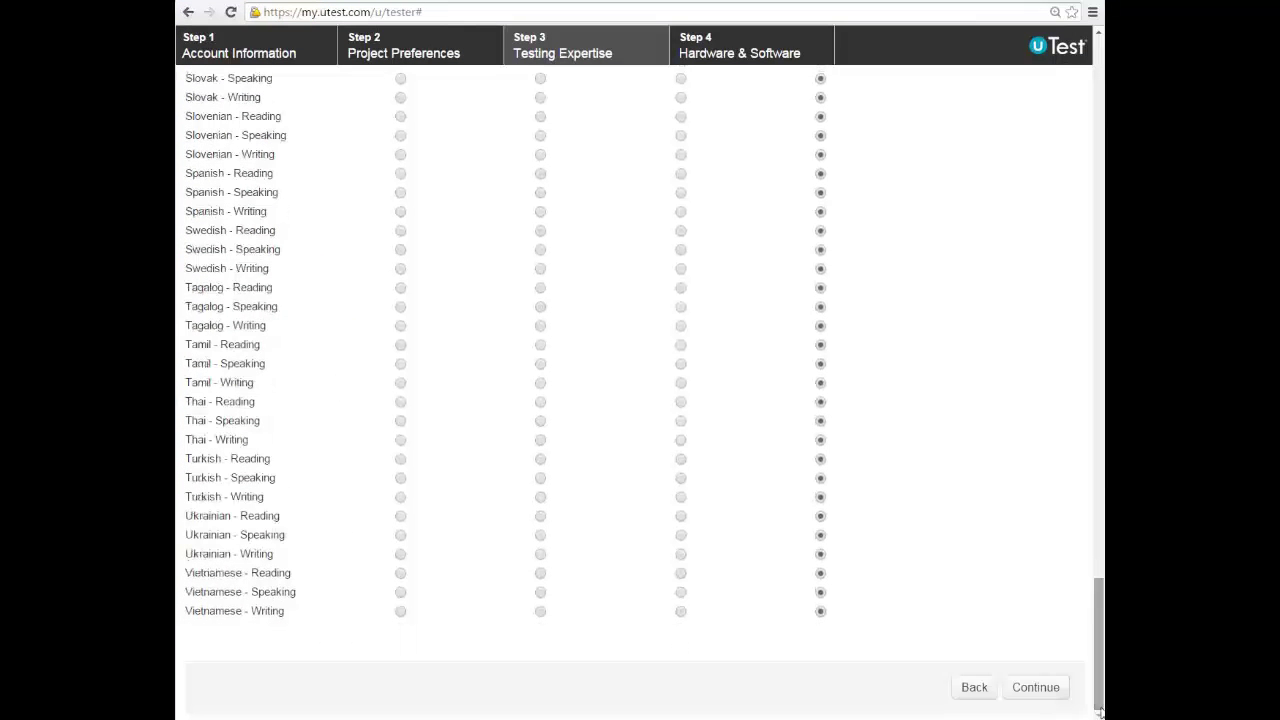
left_click(1040, 690)
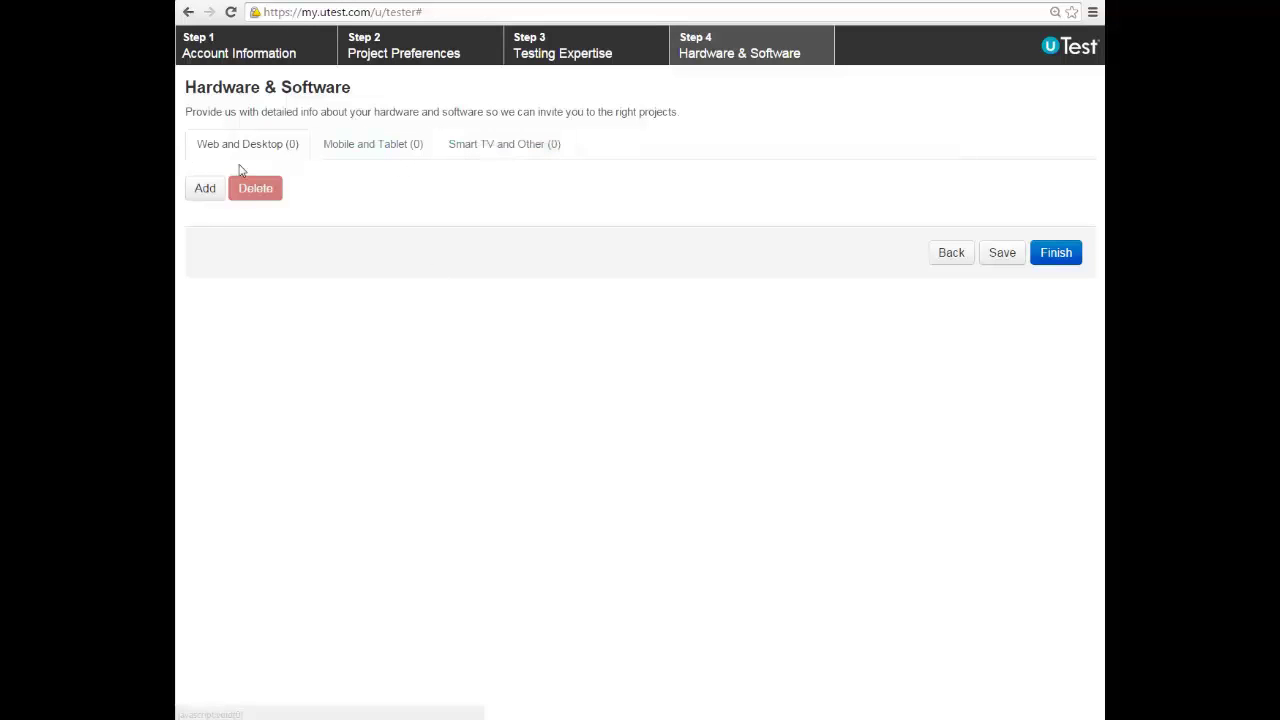
Step: Add a web and desktop device with Windows as operating system, version 7 64-bit and Arabic as system language
left_click(209, 189)
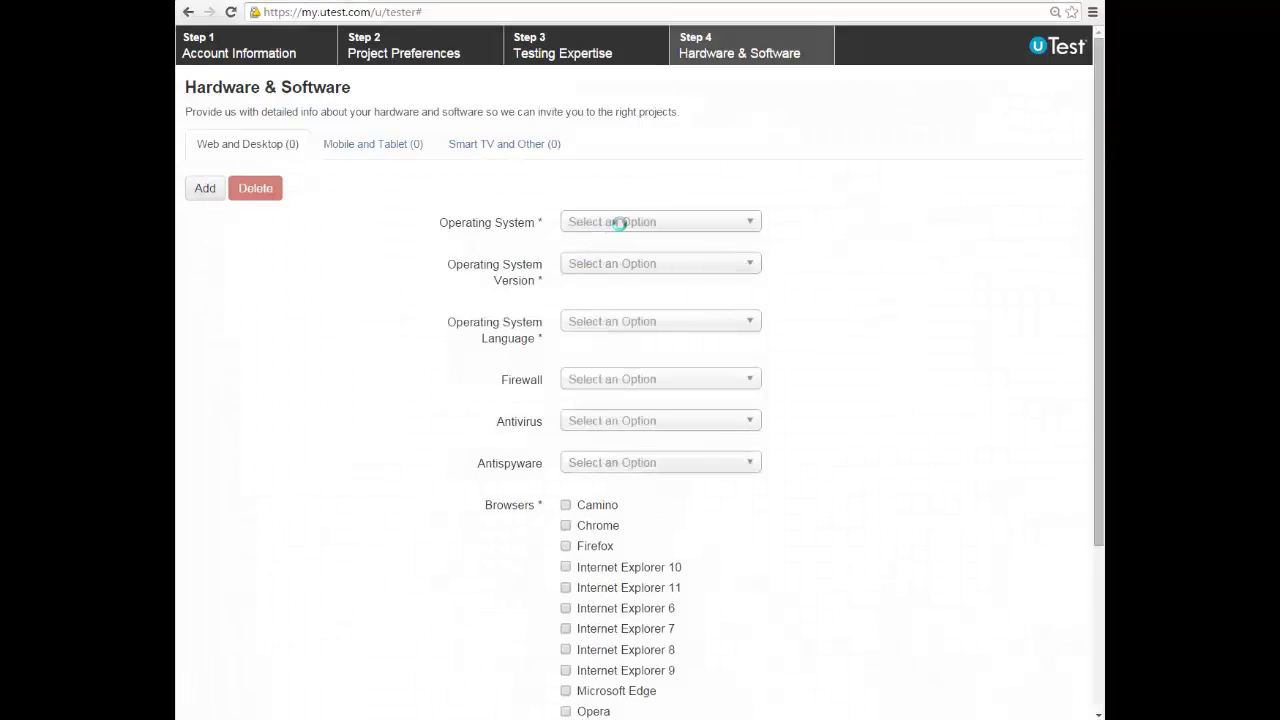
left_click(620, 222)
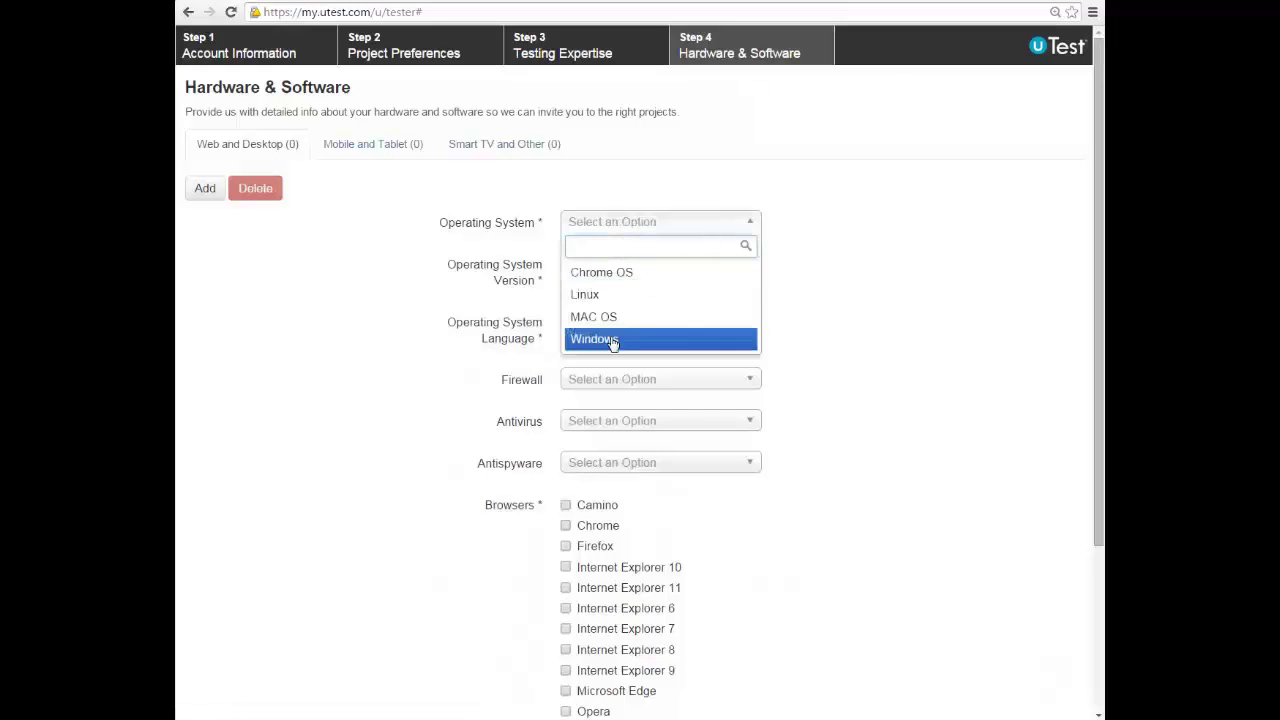
left_click(613, 340)
left_click(651, 266)
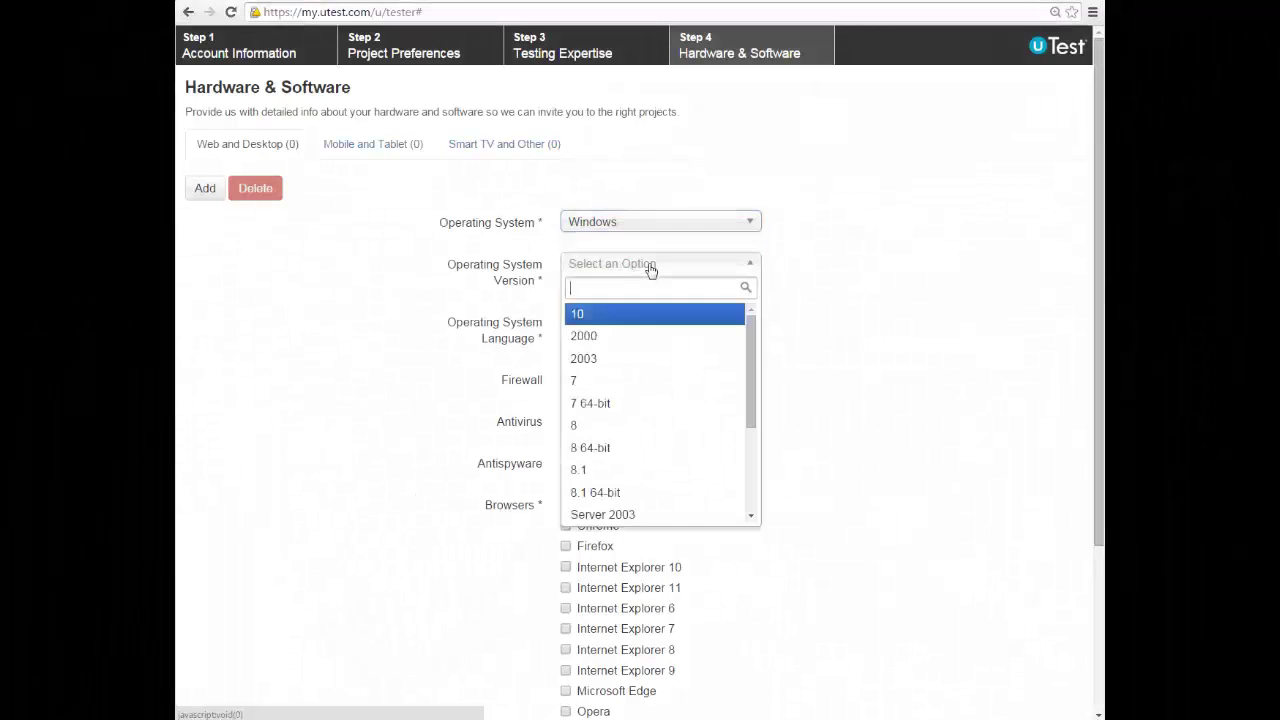
left_click(652, 405)
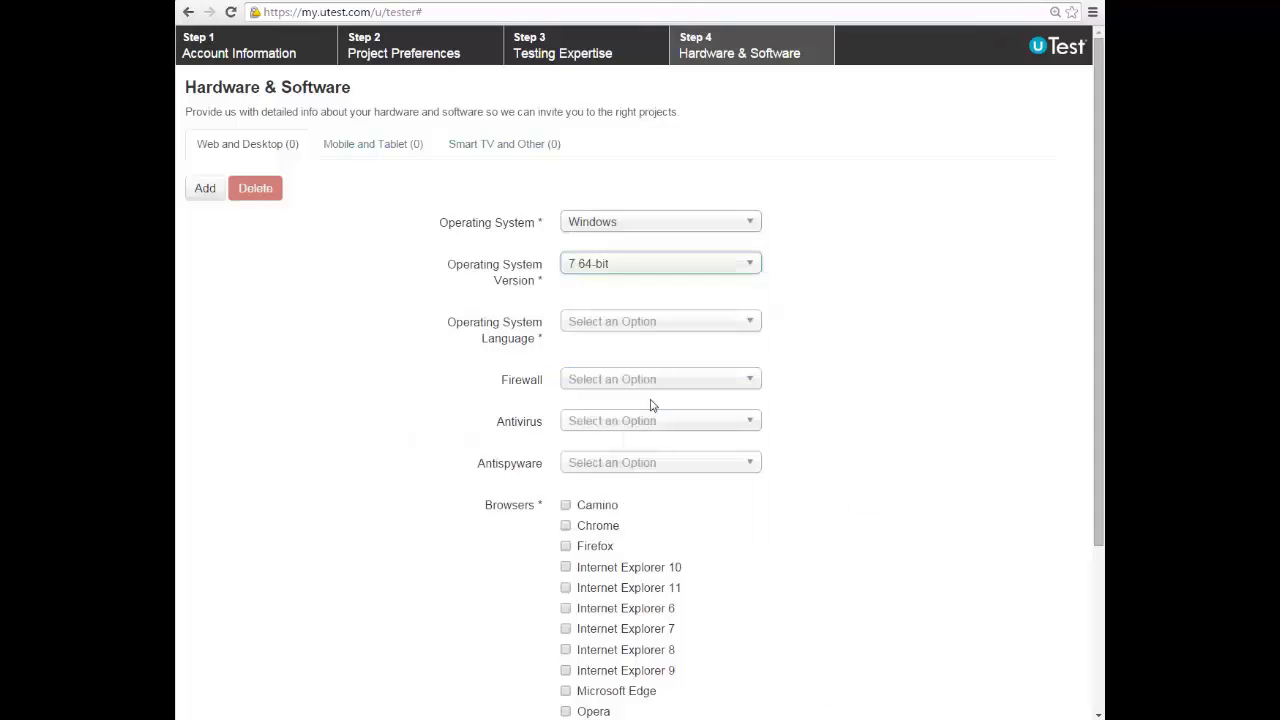
left_click(669, 329)
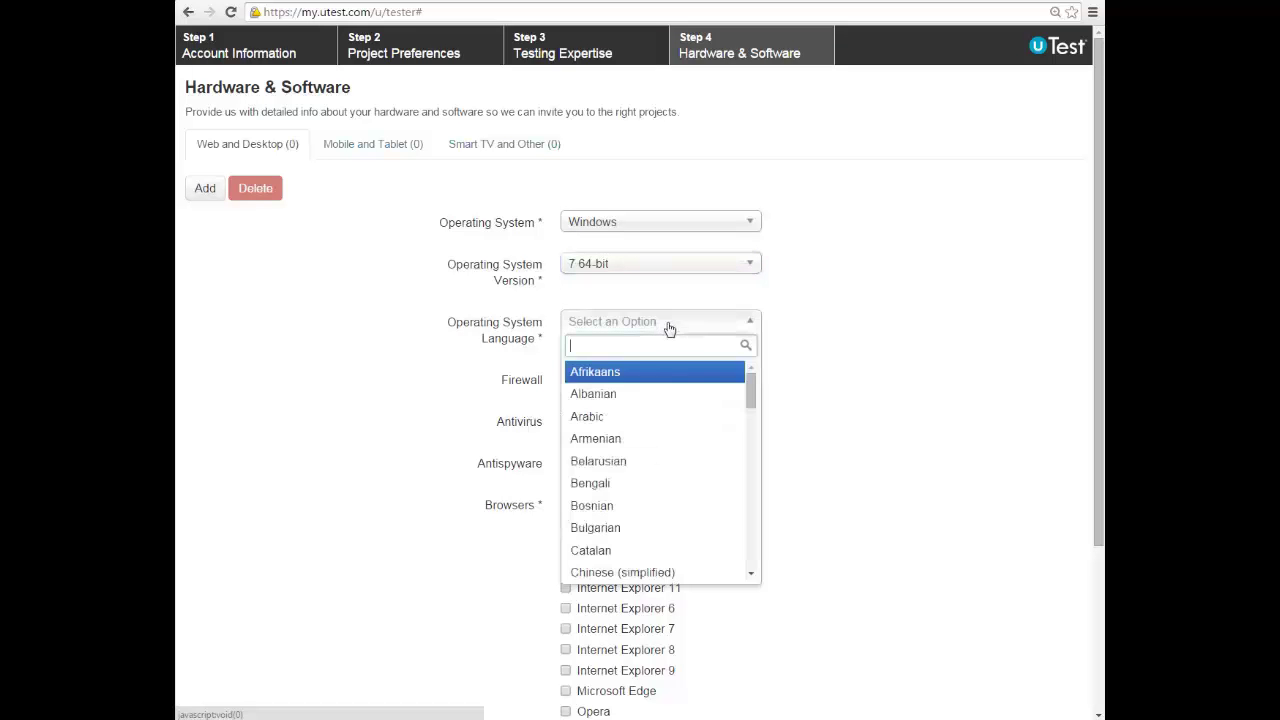
left_click(648, 418)
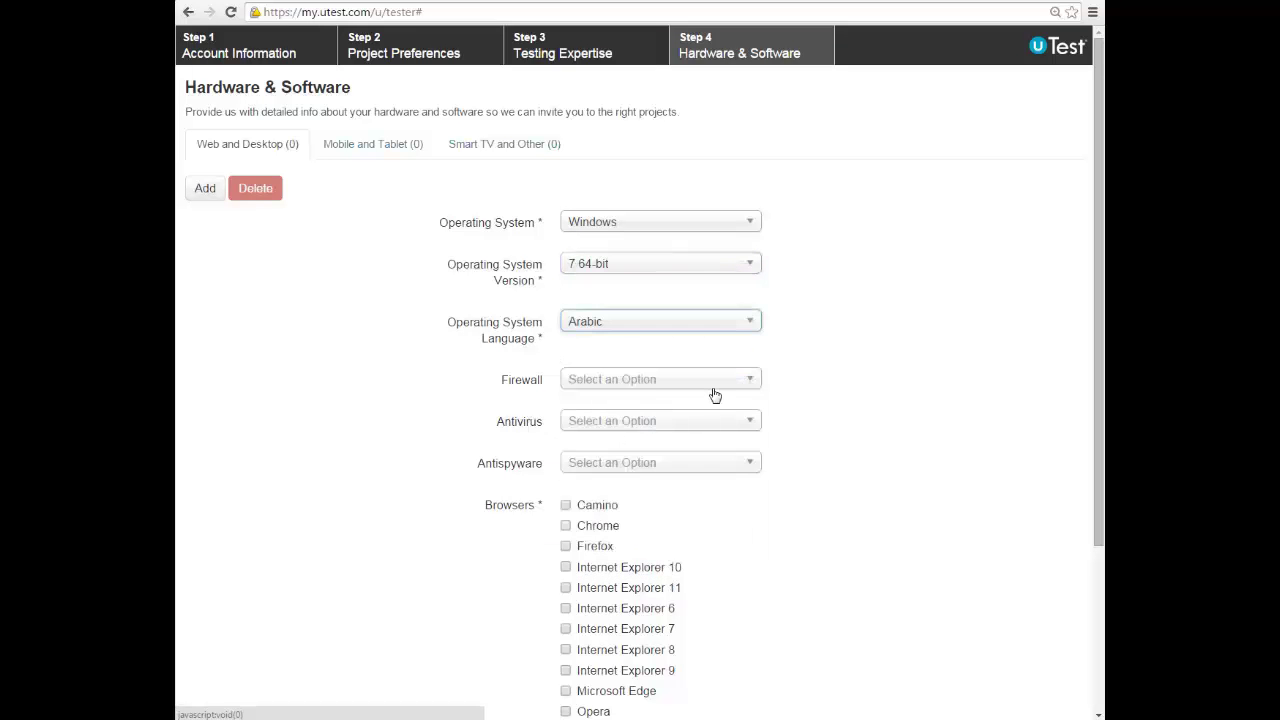
Step: Look at the available firewall, antivirus and antispyware options without choosing any
left_click(714, 388)
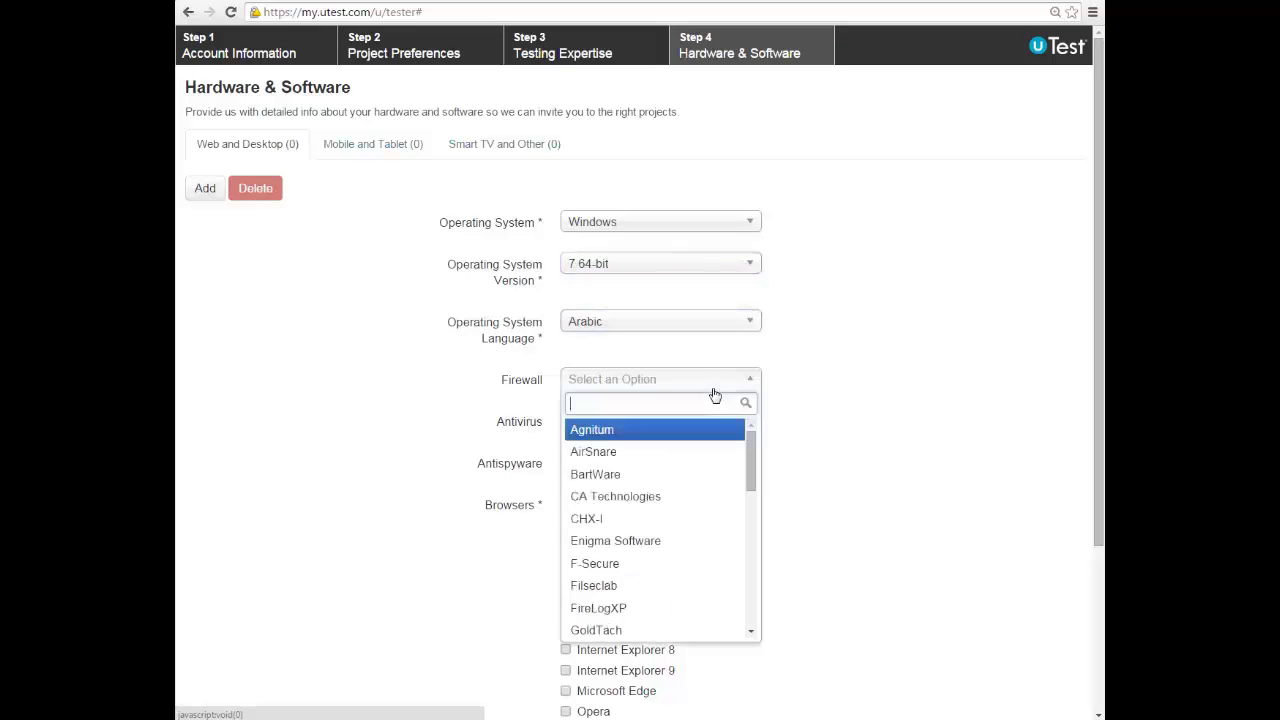
left_click(796, 444)
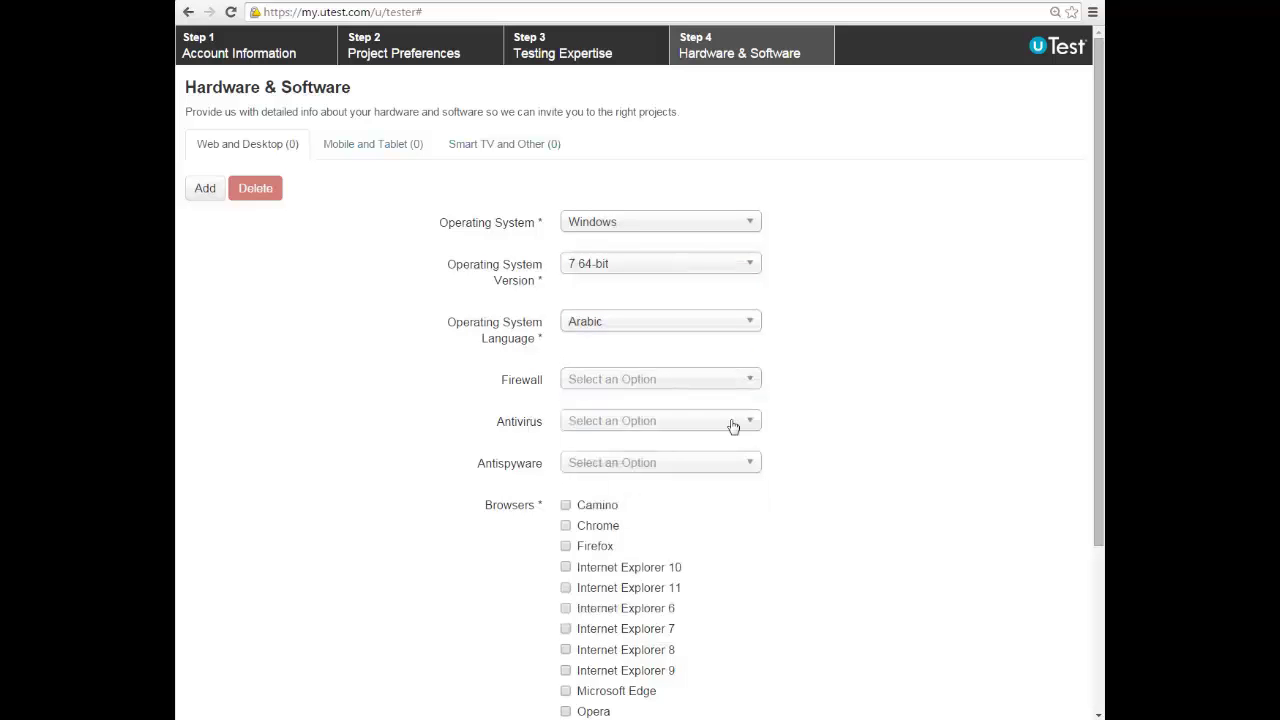
left_click(583, 425)
left_click(583, 428)
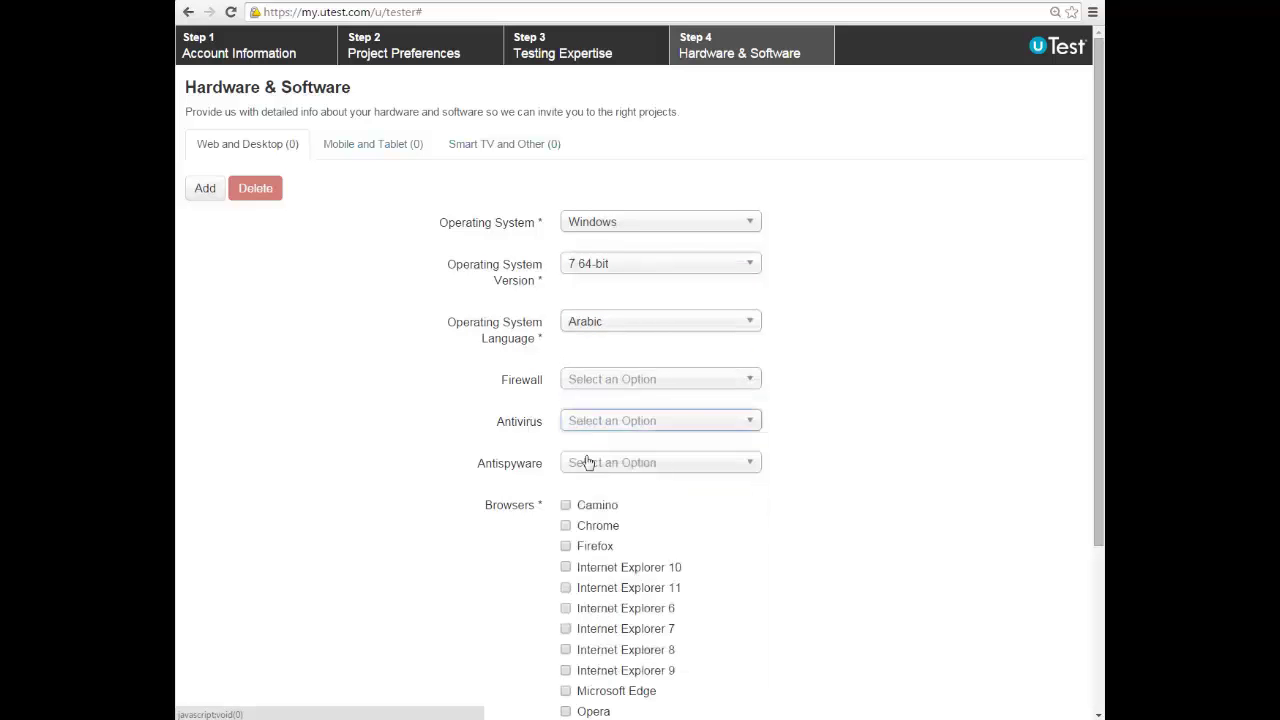
left_click(588, 466)
left_click(588, 470)
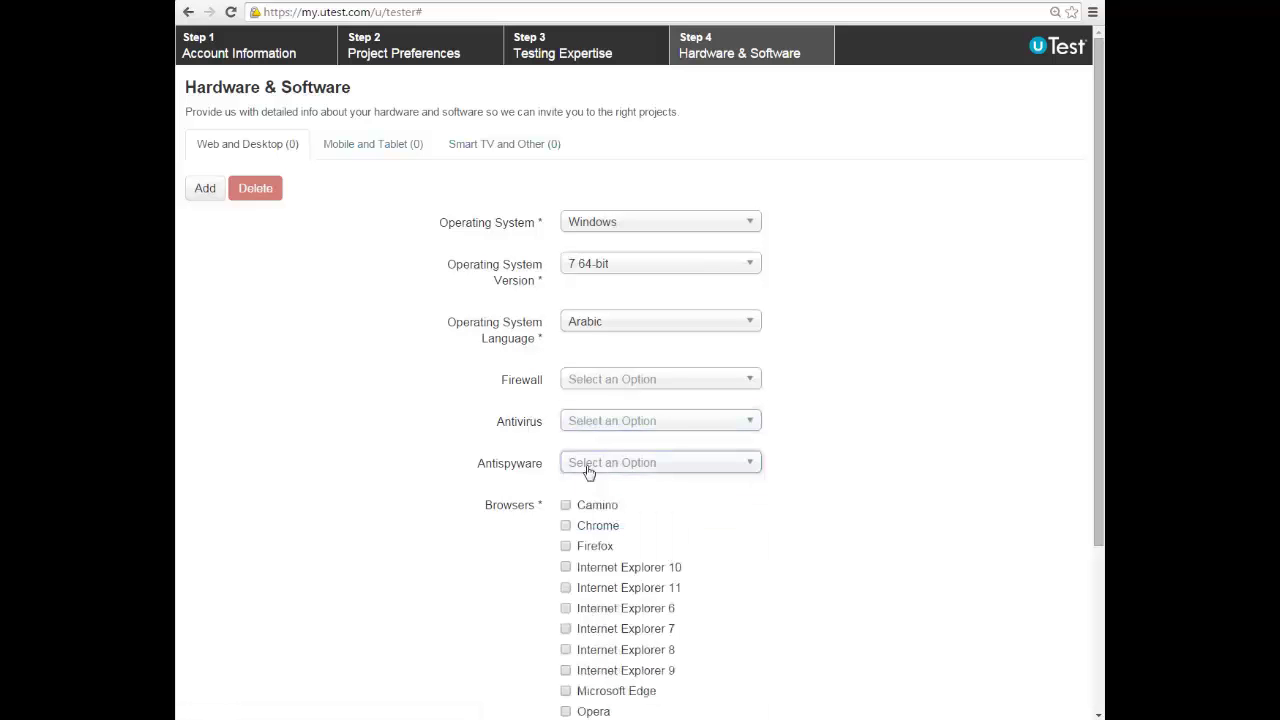
left_click(886, 452)
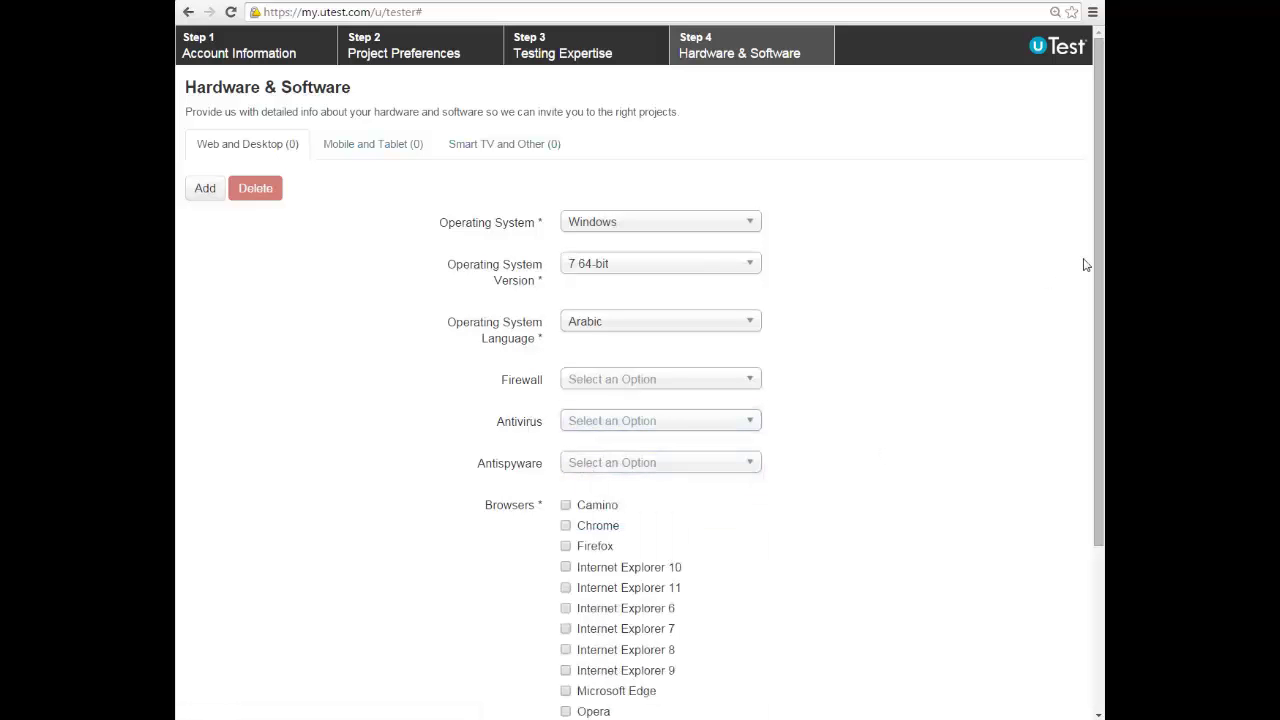
Step: Select Chrome and Firefox as browsers and Speakers as accessory, and save the desktop device
scroll(1097, 262, "down", 3)
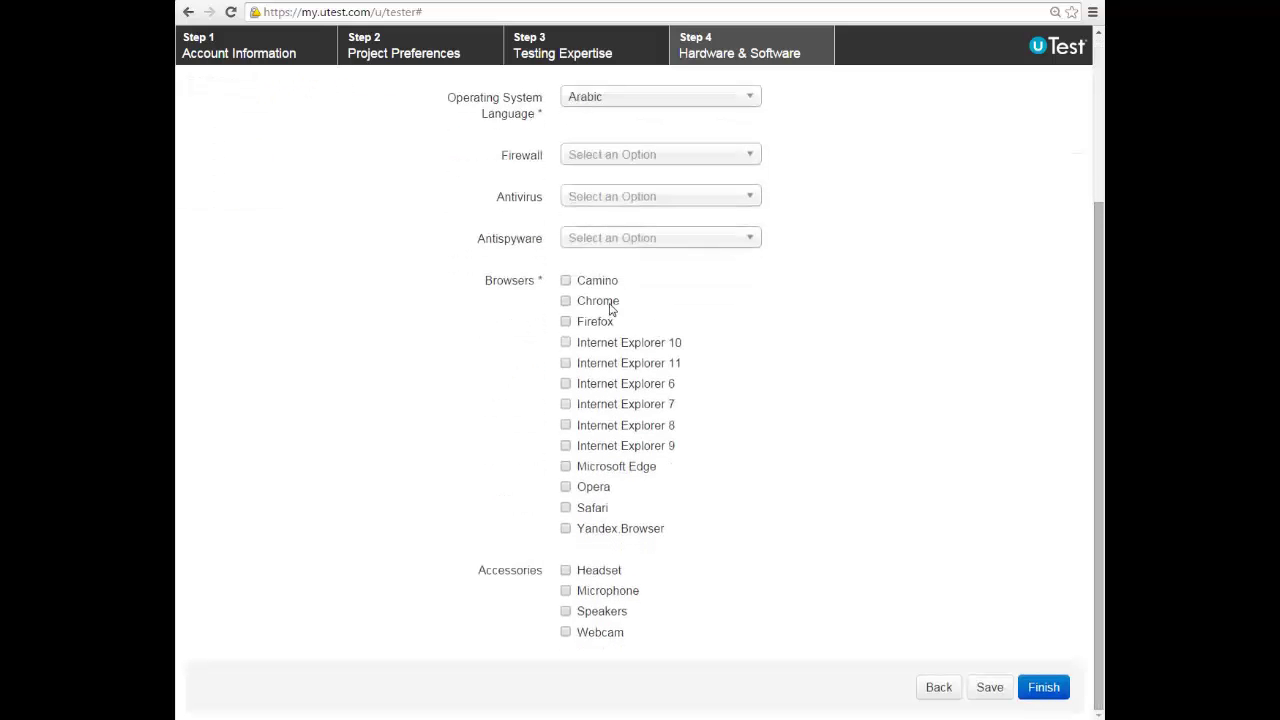
left_click(600, 324)
left_click(598, 612)
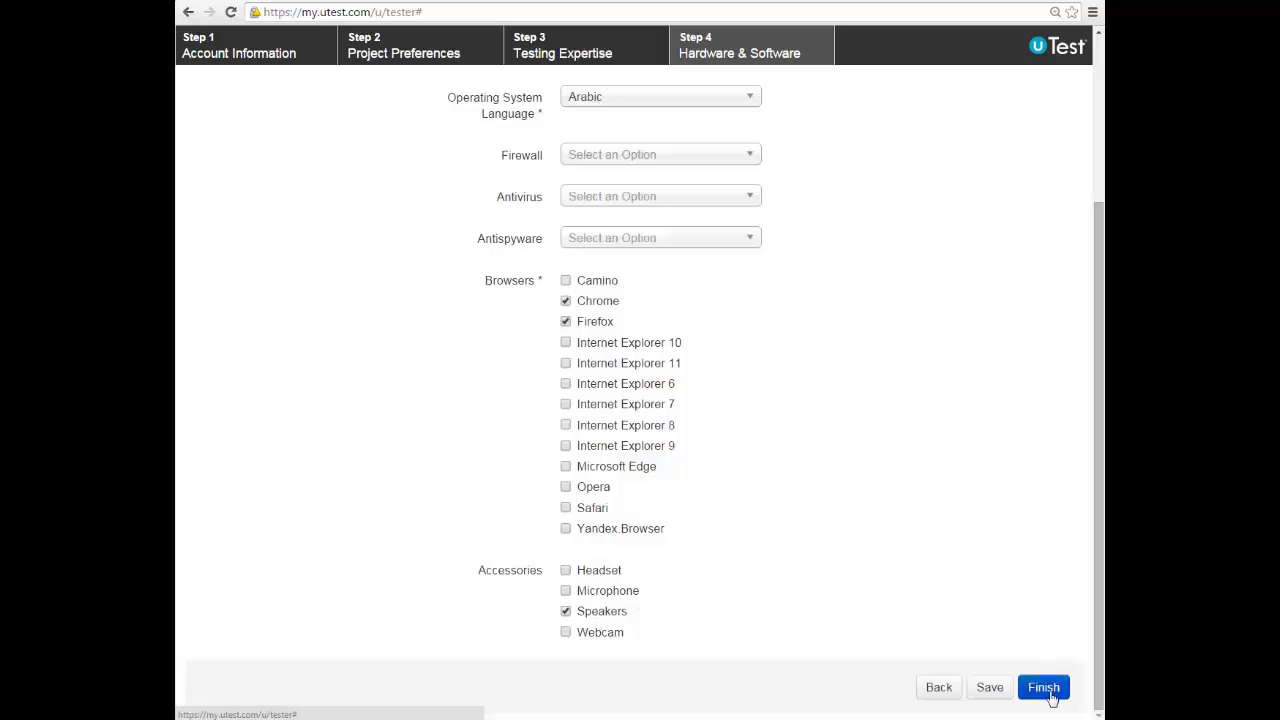
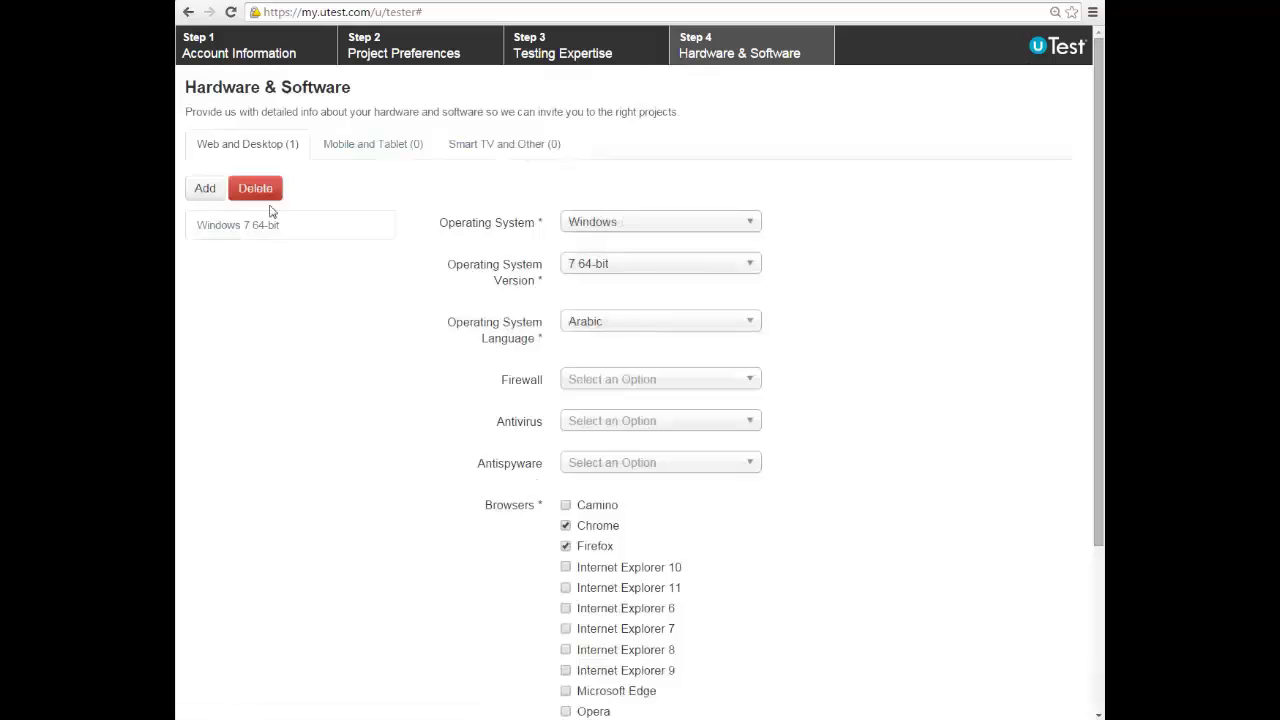
Step: Select the saved Windows 7 64-bit device and review the operating system choices without changing them
left_click(268, 225)
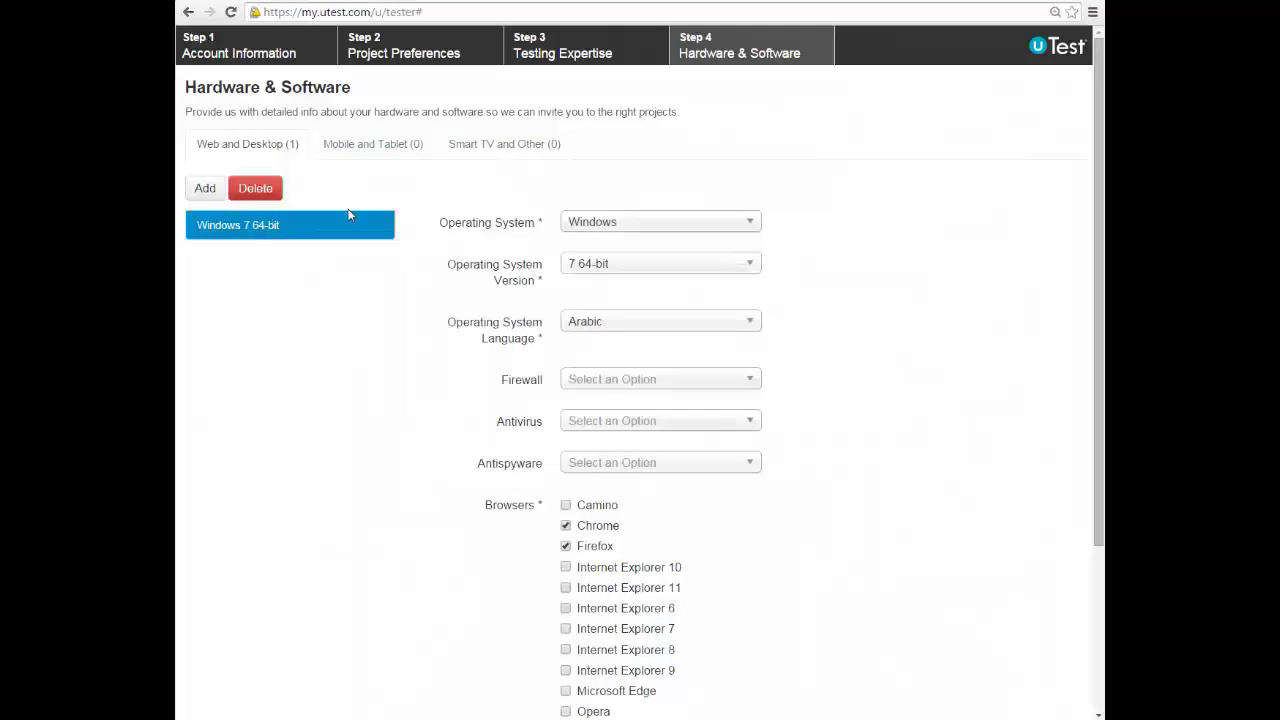
left_click(598, 224)
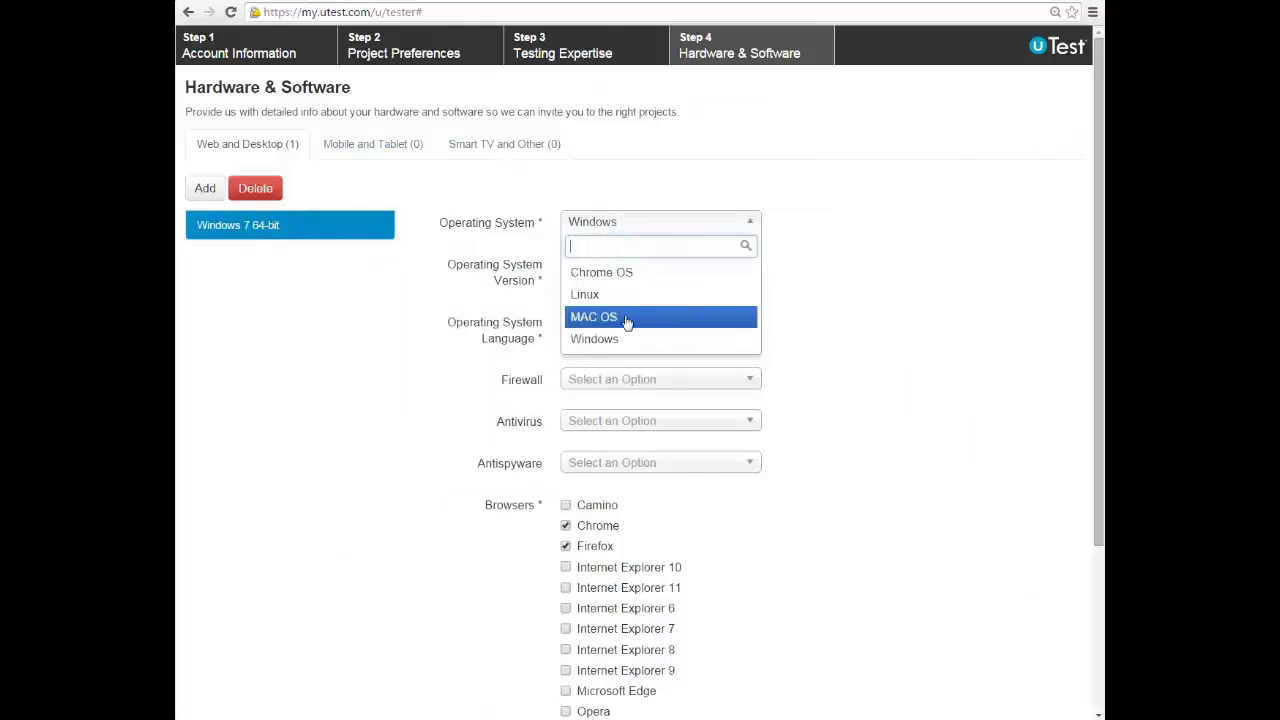
left_click(836, 231)
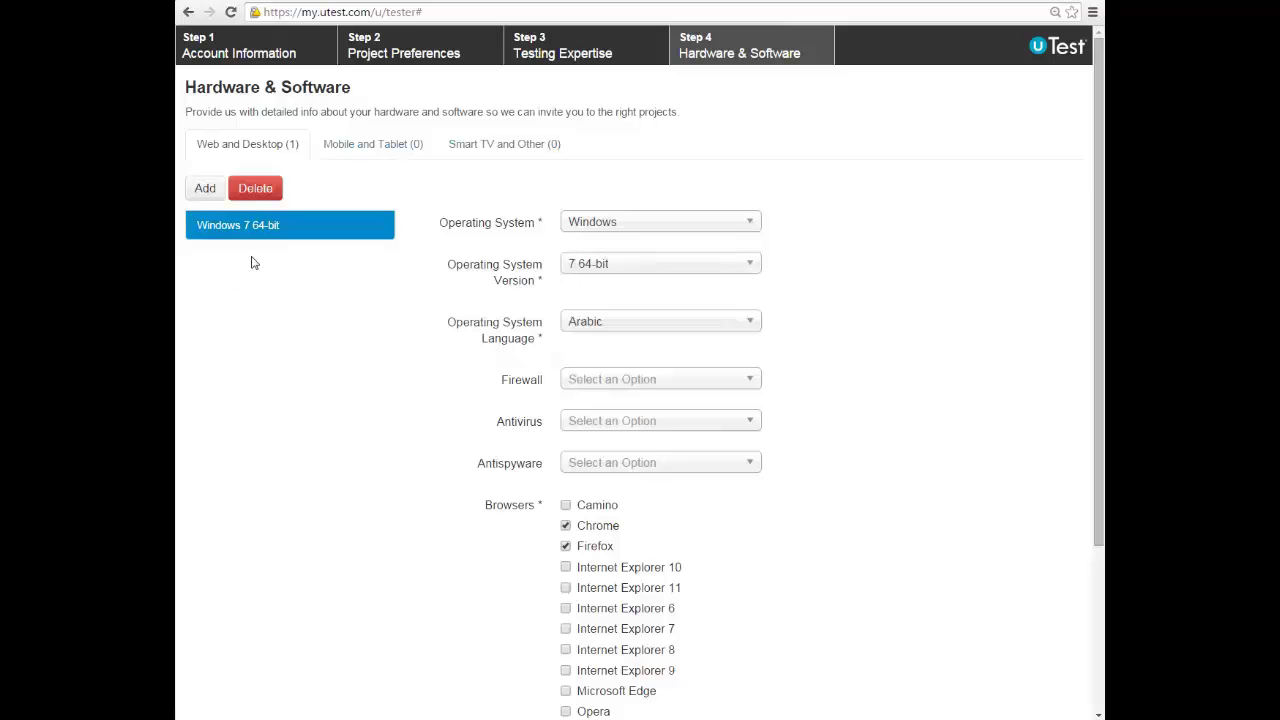
Step: Add a mobile and tablet device with Apple as handset manufacturer
left_click(375, 144)
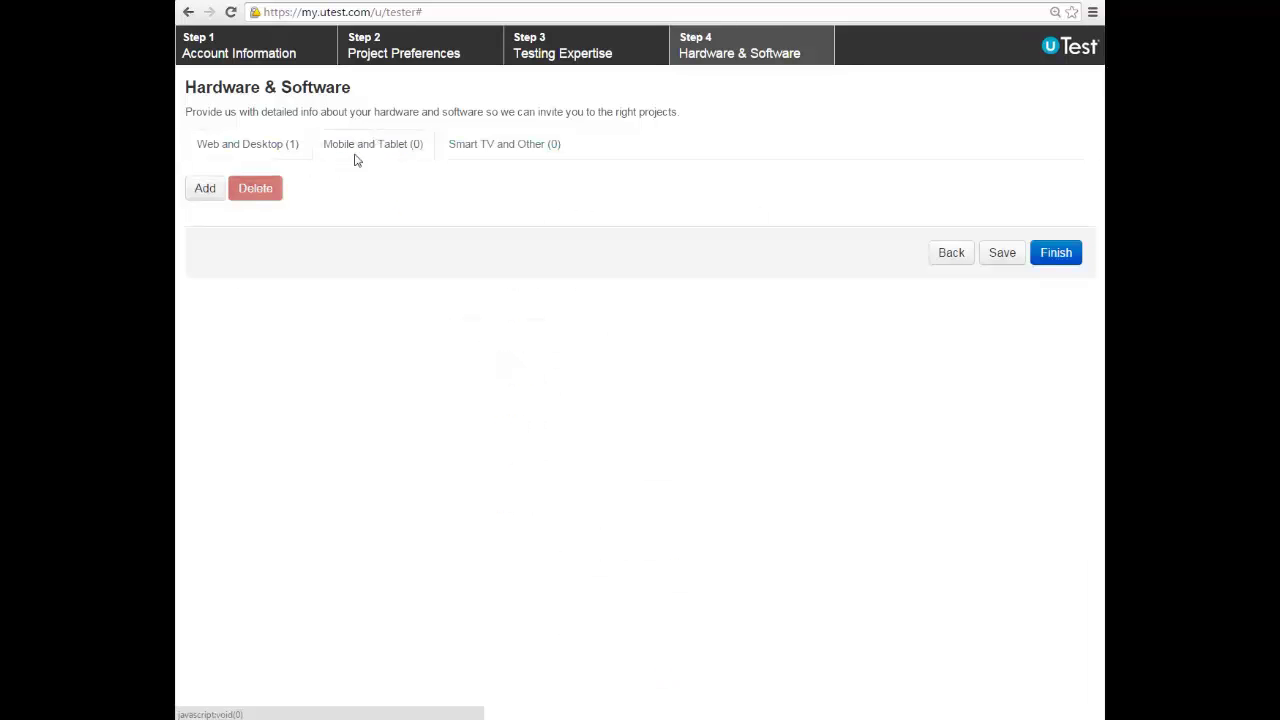
left_click(205, 188)
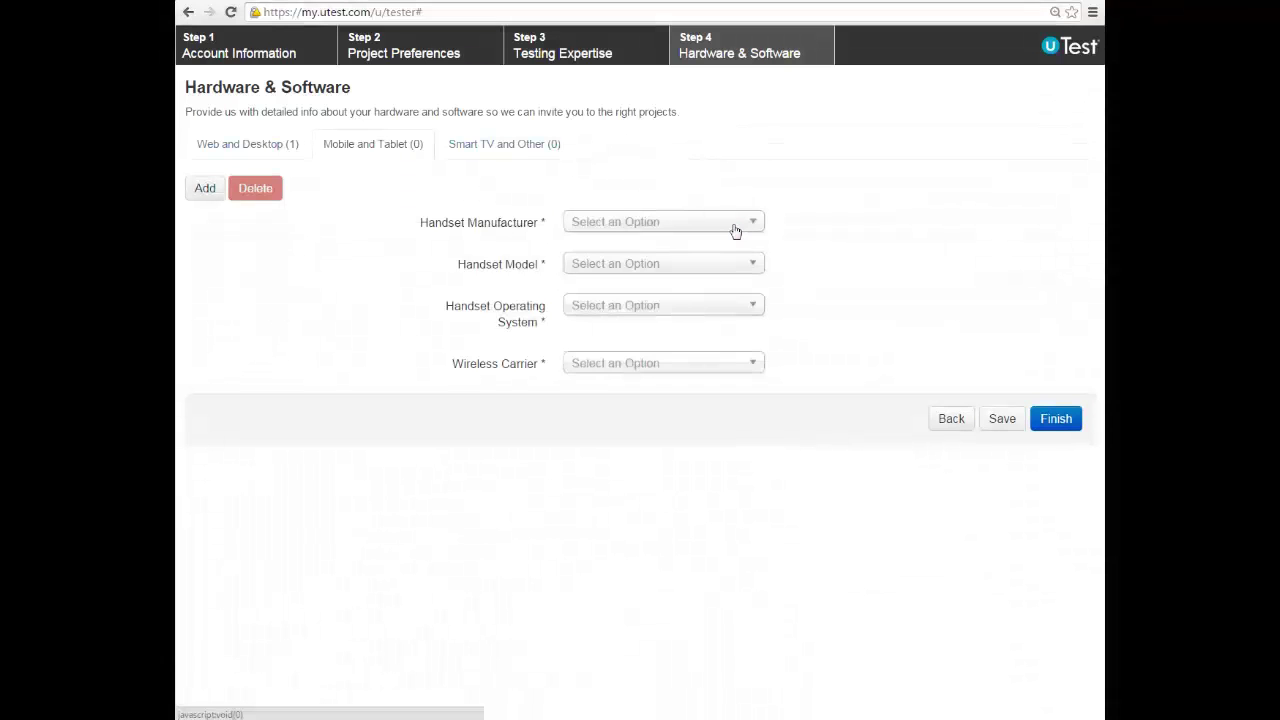
left_click(735, 231)
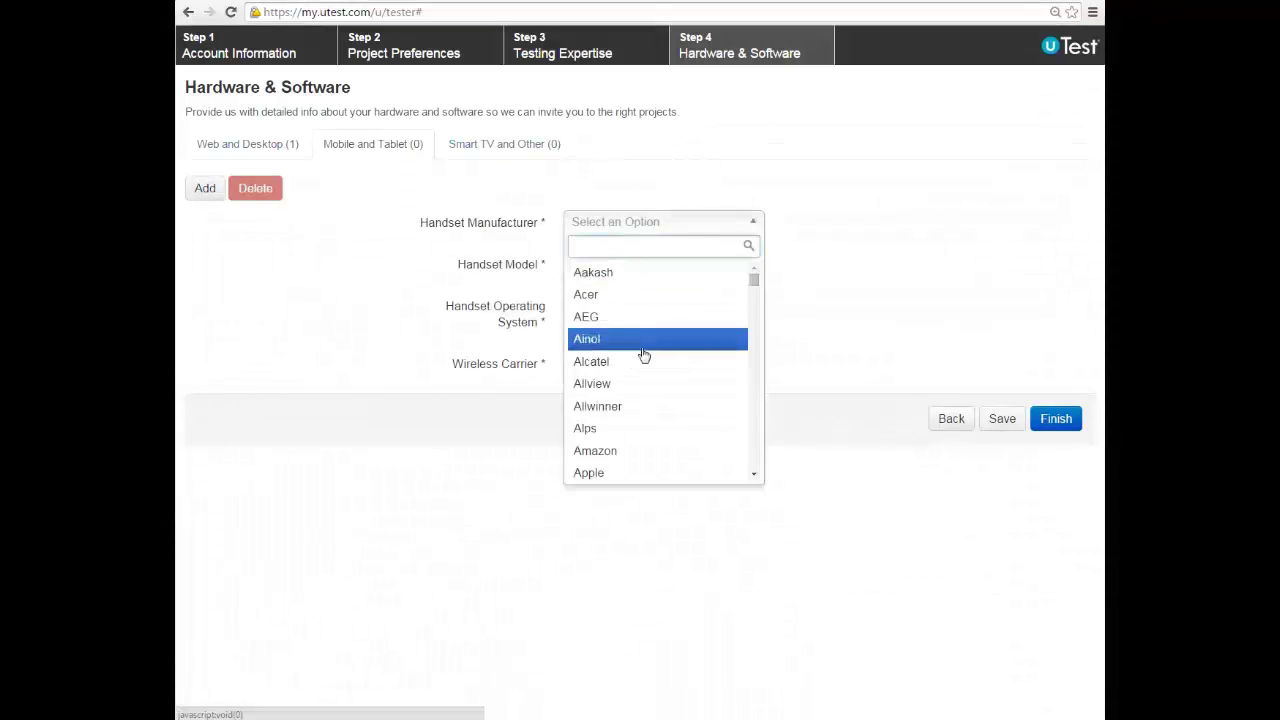
type("ap")
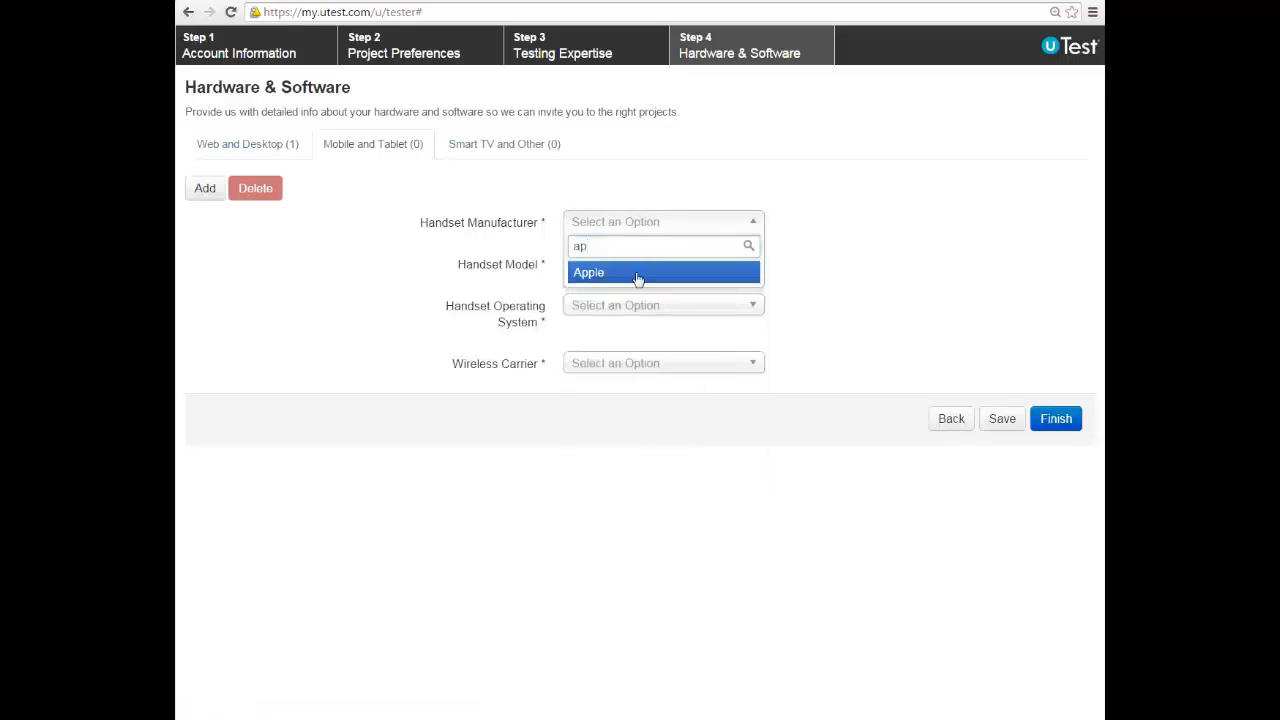
left_click(638, 272)
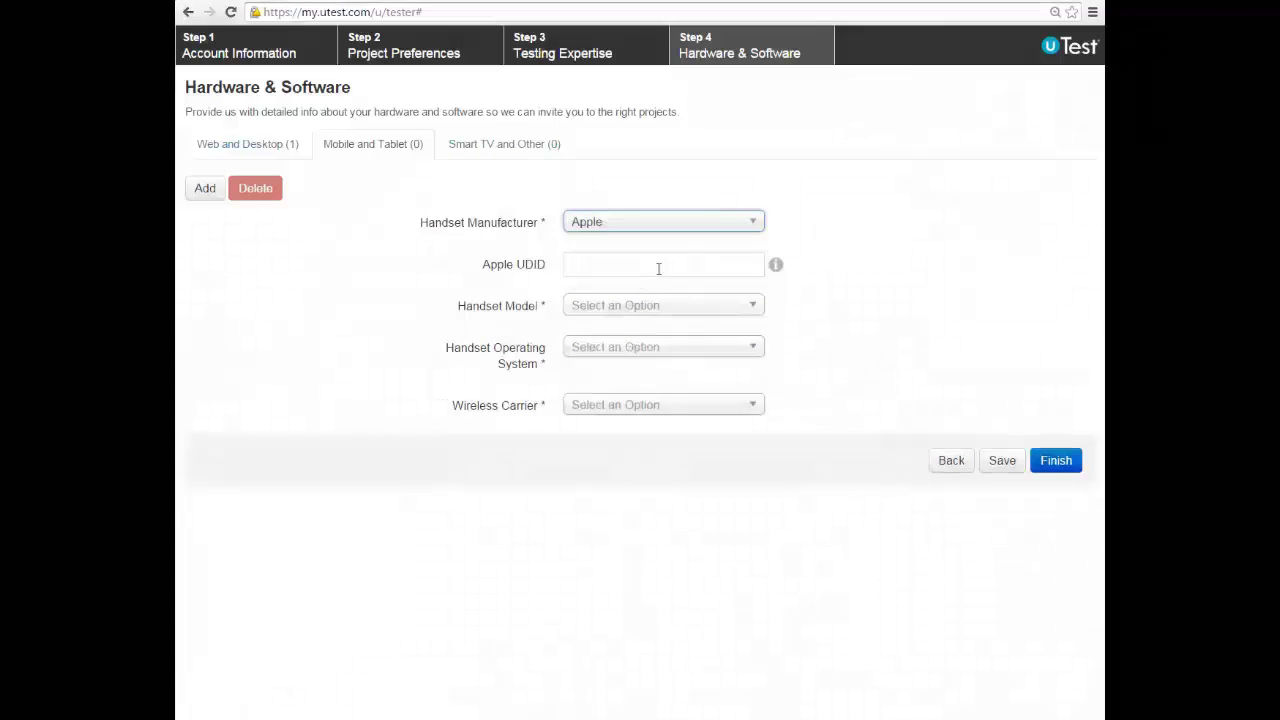
Step: Read the help on why the Apple UDID is needed and how to find it, and close it
left_click(658, 268)
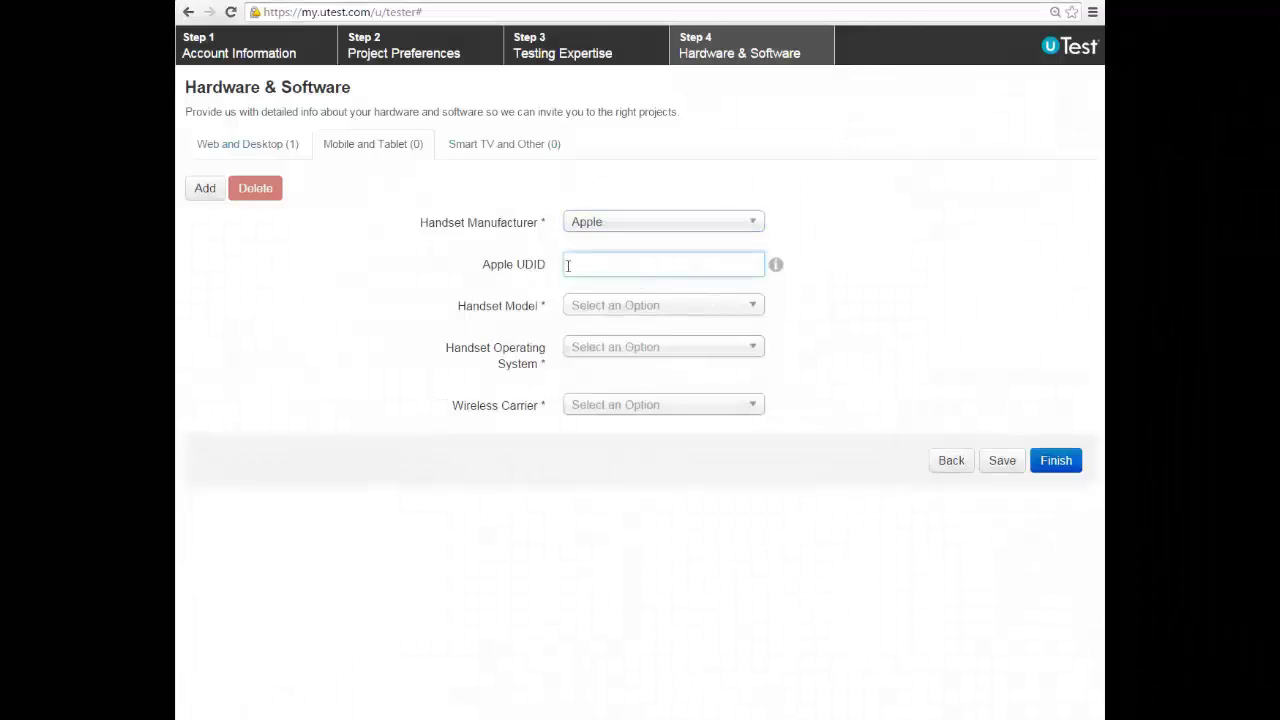
left_click(775, 265)
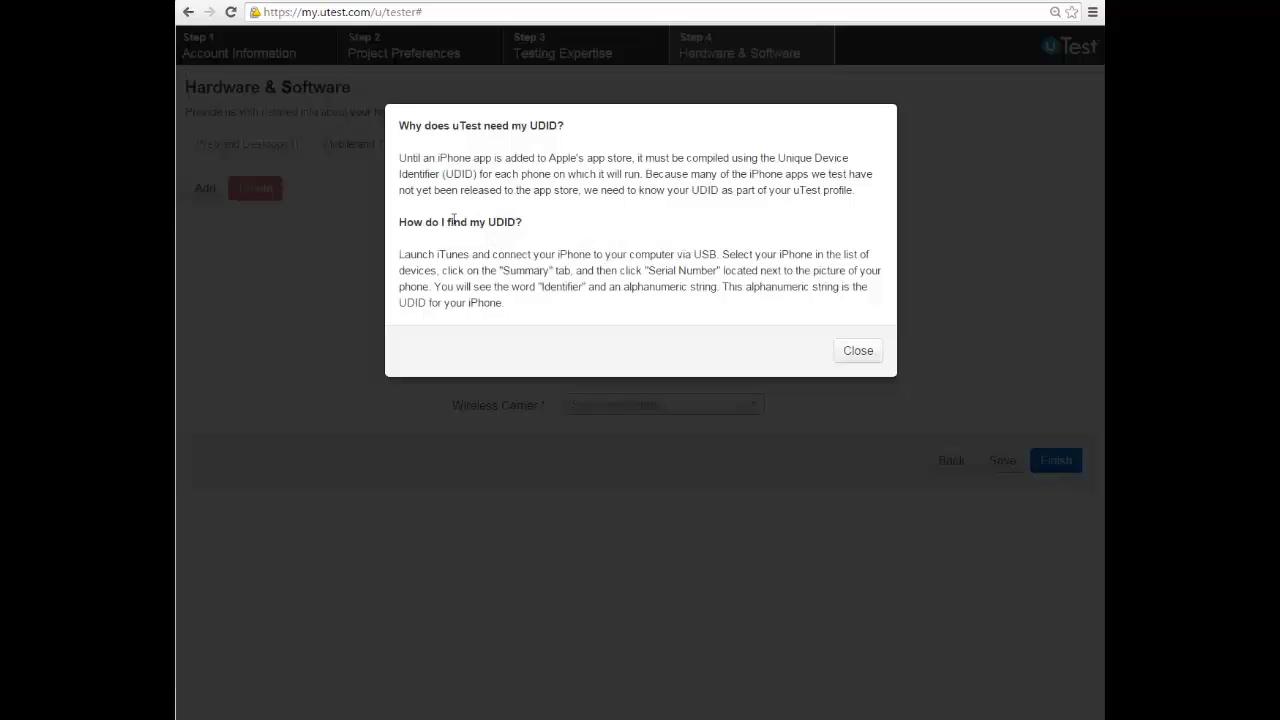
double_click(505, 221)
double_click(445, 254)
left_click(867, 356)
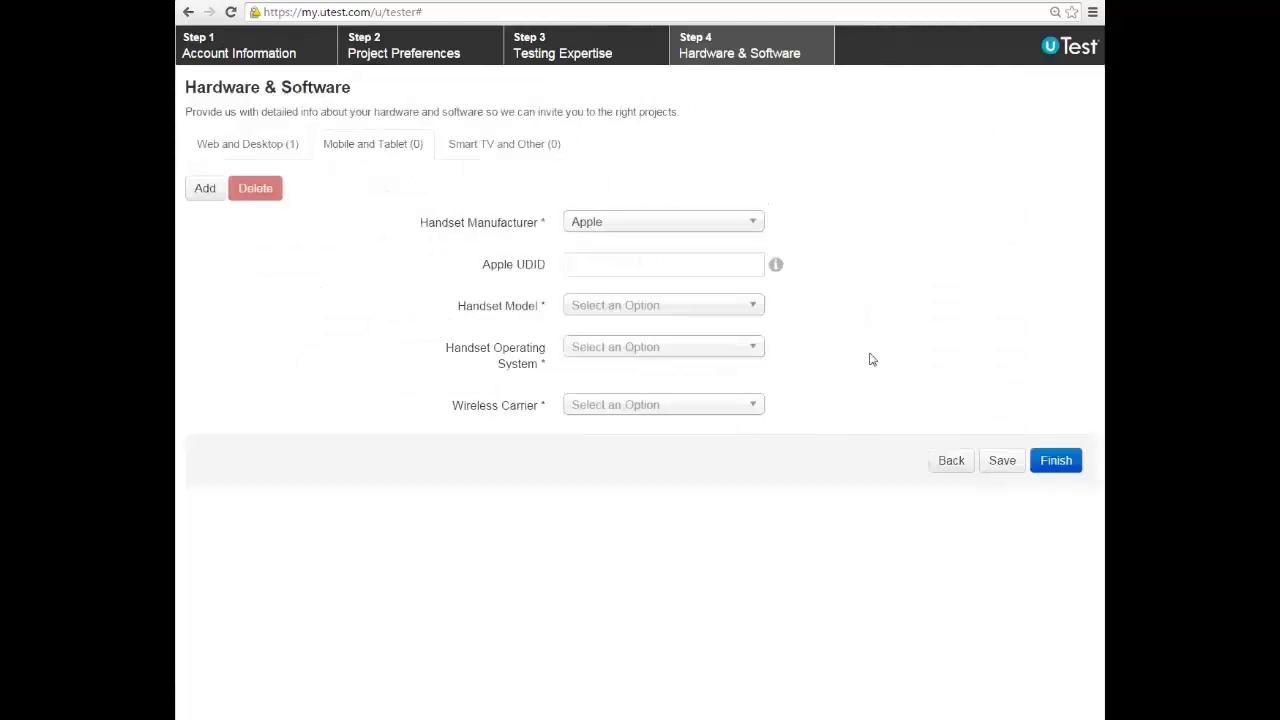
Step: Set the handset model to iPhone 6 and its operating system to iOS 8.4.1
left_click(604, 313)
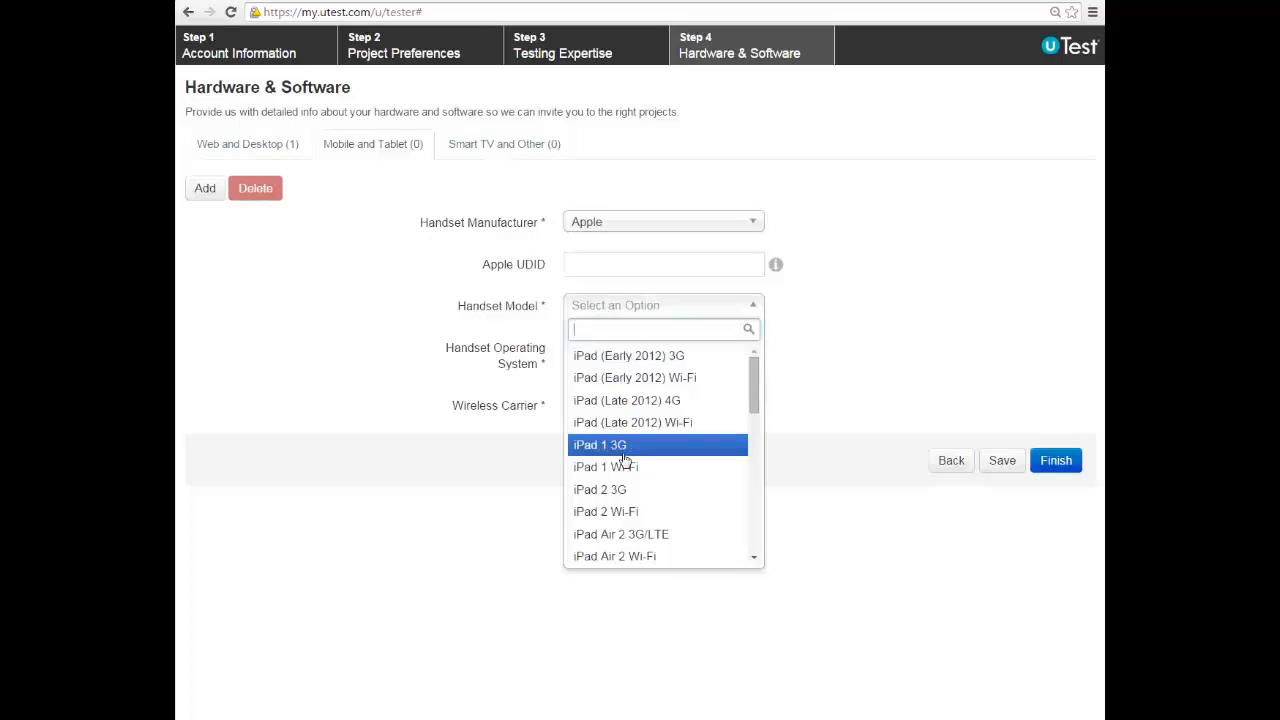
type("iph")
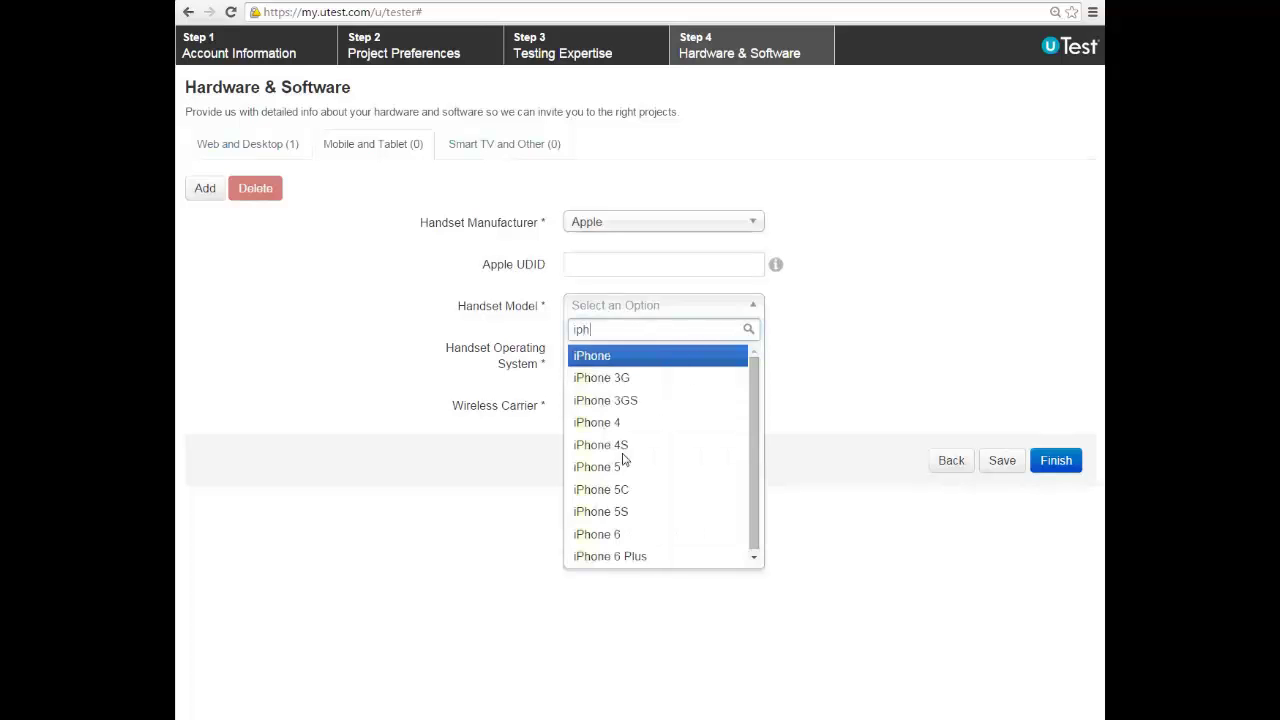
type("one")
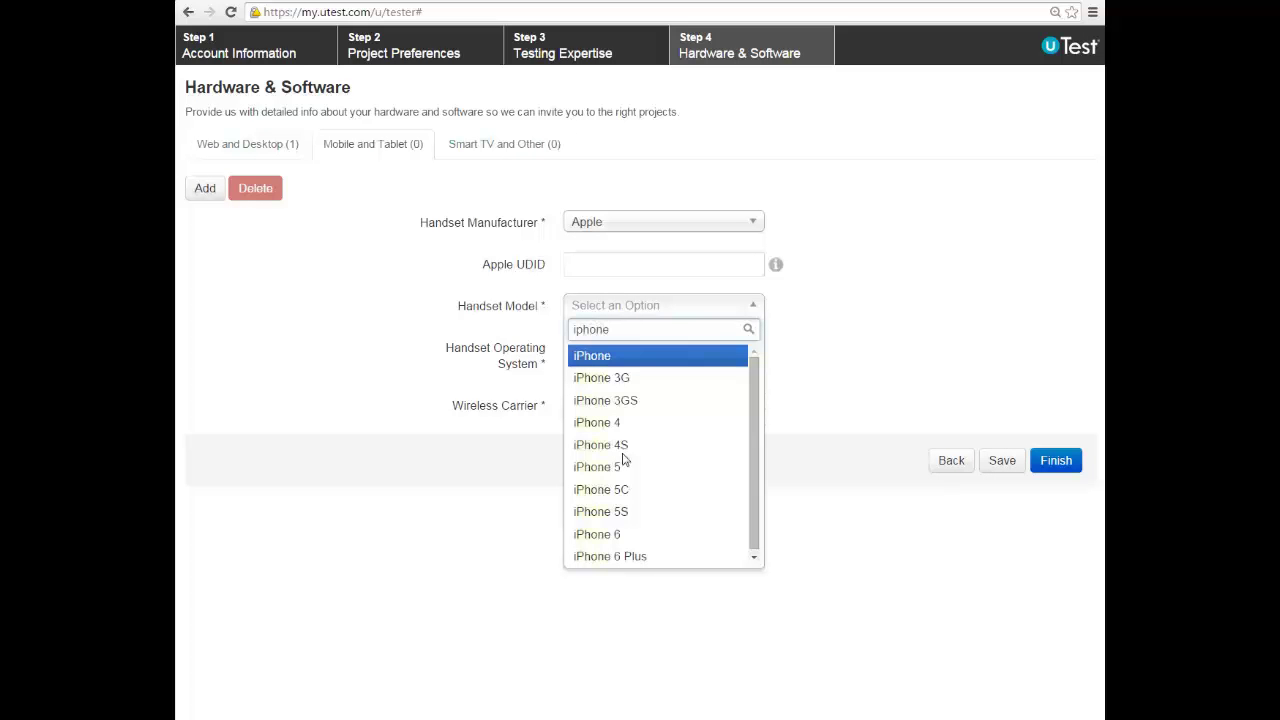
left_click(650, 538)
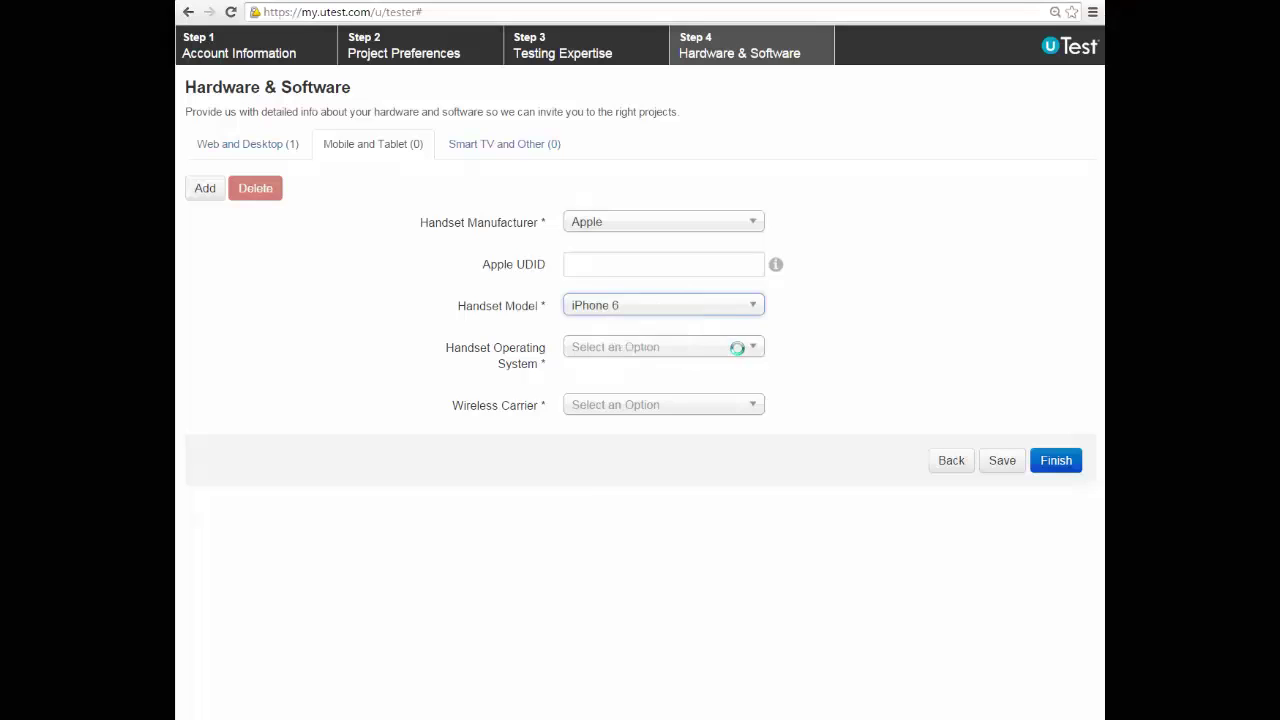
left_click(724, 352)
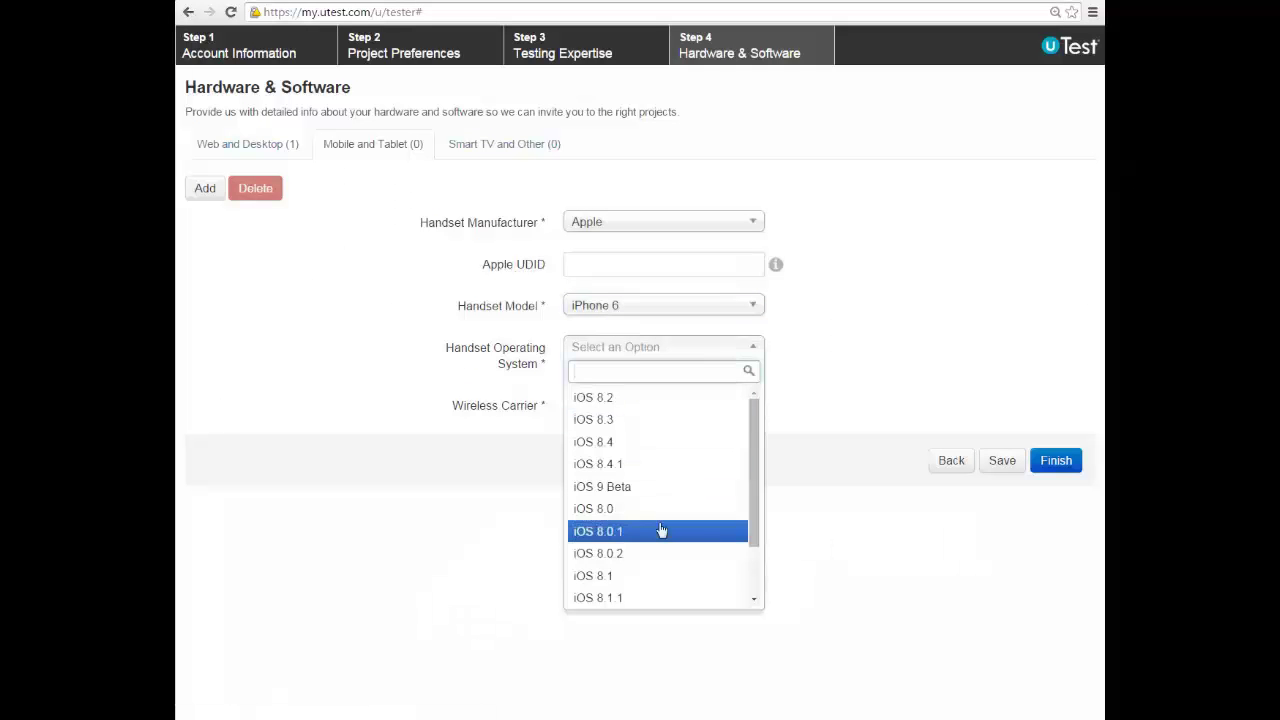
left_click(674, 474)
Step: Set the handset's wireless carrier to MobiNil and place the cursor in the Apple UDID field
left_click(674, 407)
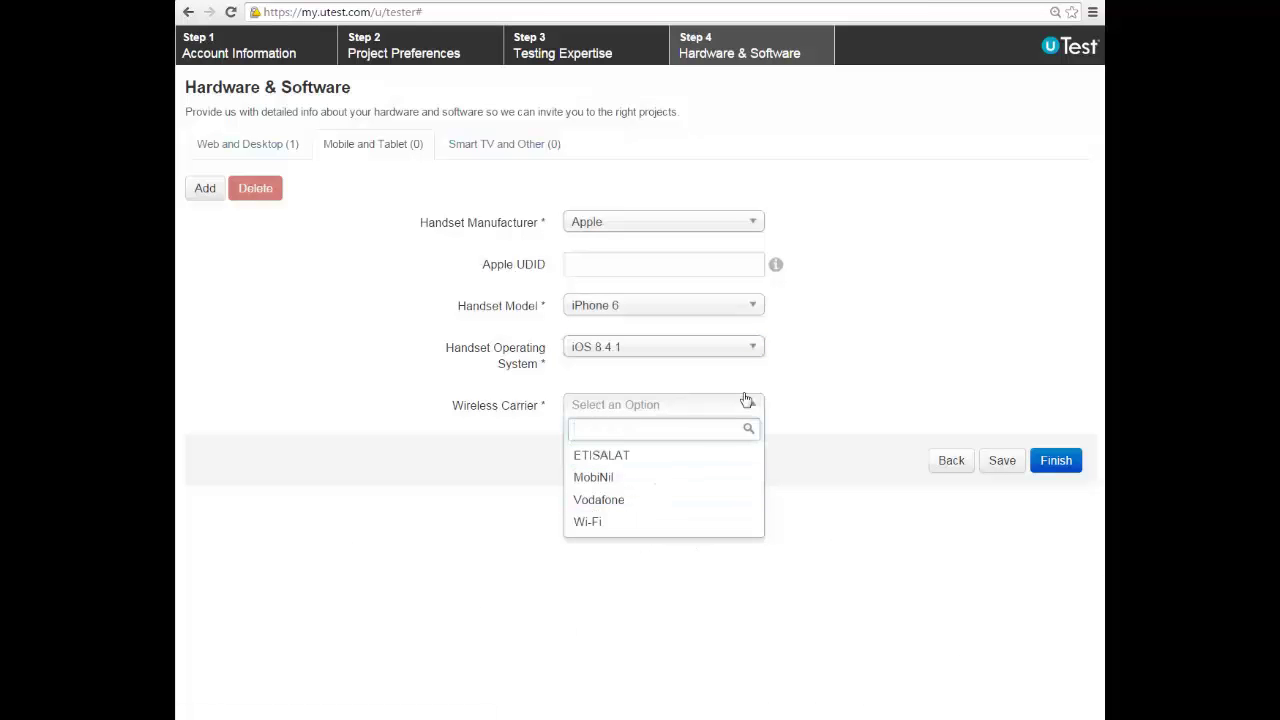
left_click(894, 340)
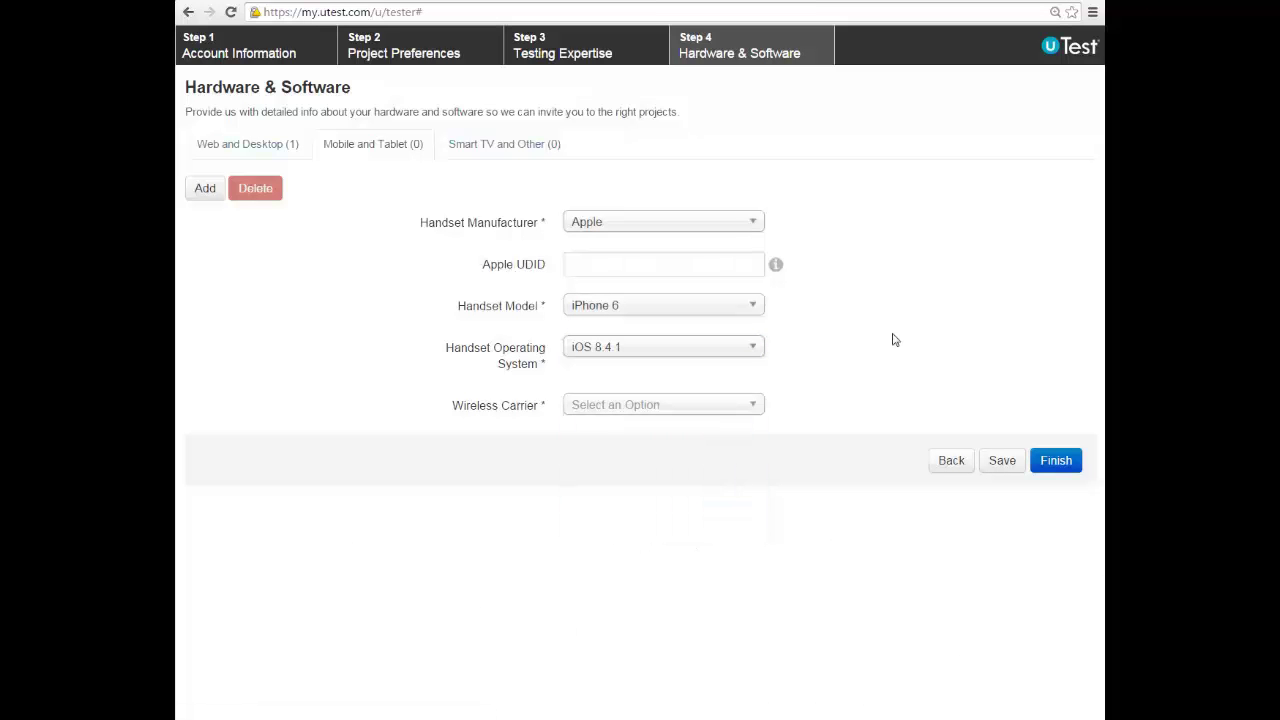
left_click(652, 408)
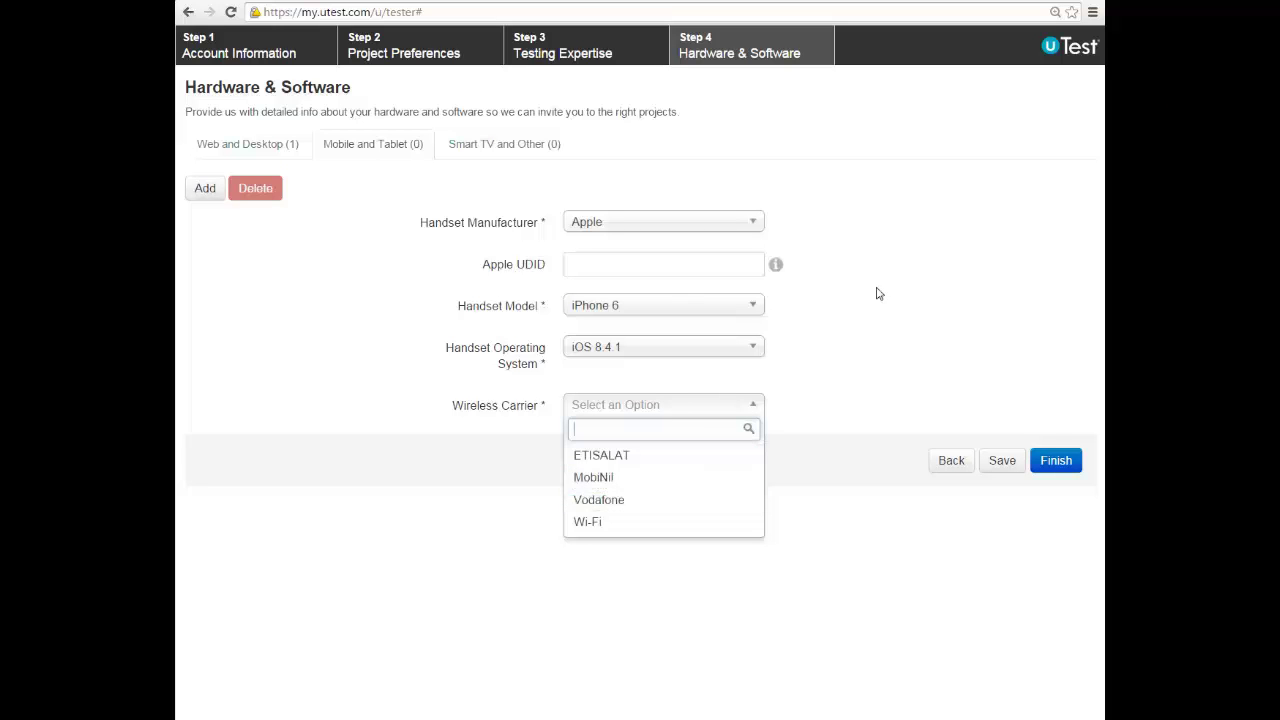
left_click(690, 478)
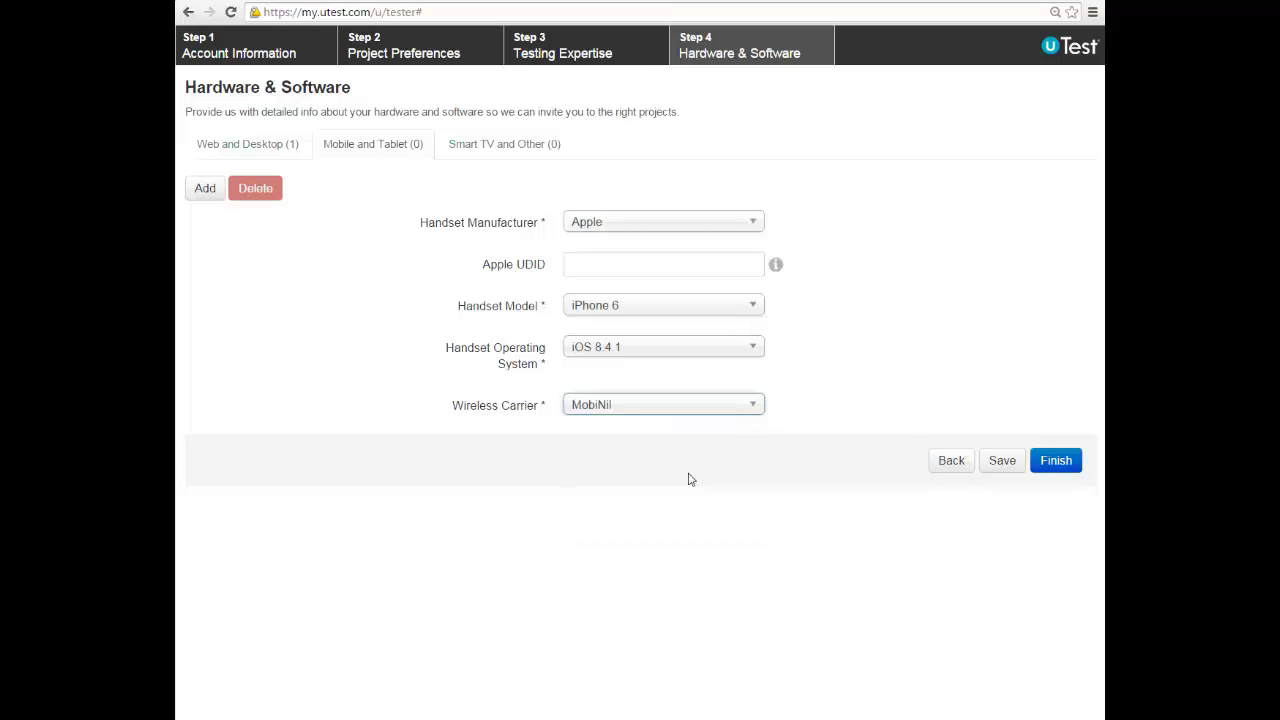
left_click(653, 262)
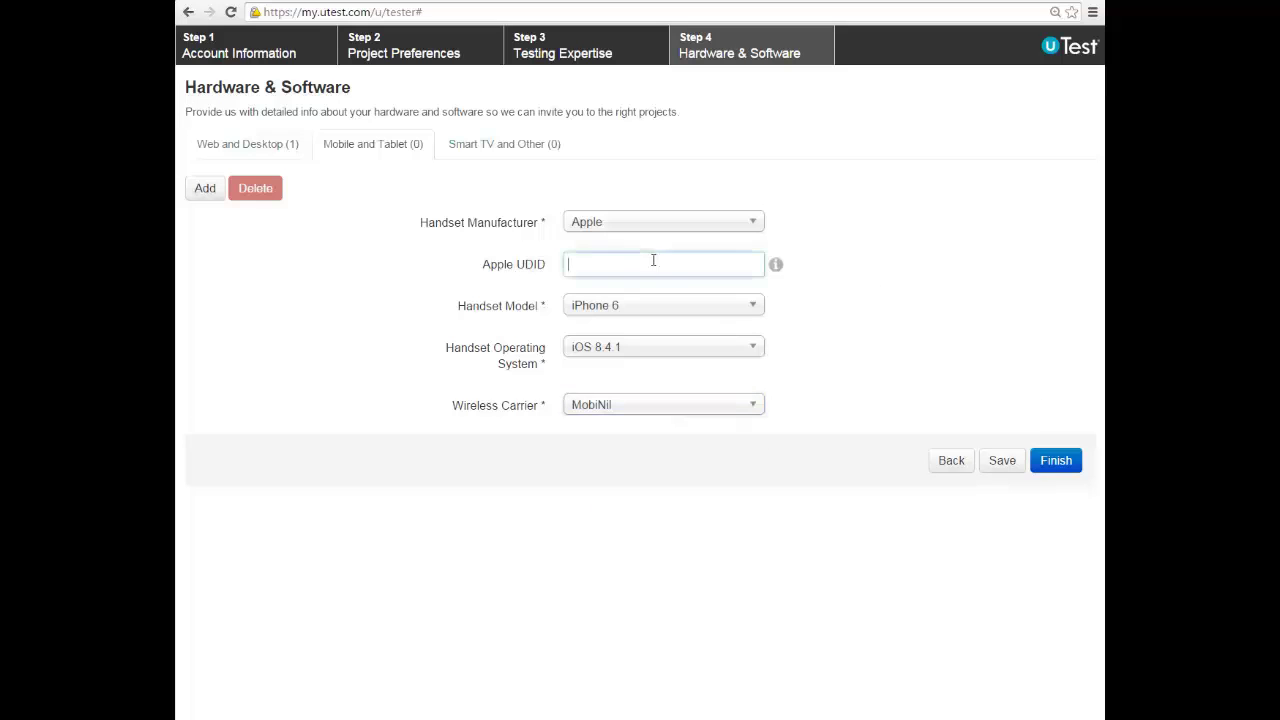
Step: Try to finish the profile without an Apple UDID and look over the Smart TV and other device options
left_click(1055, 462)
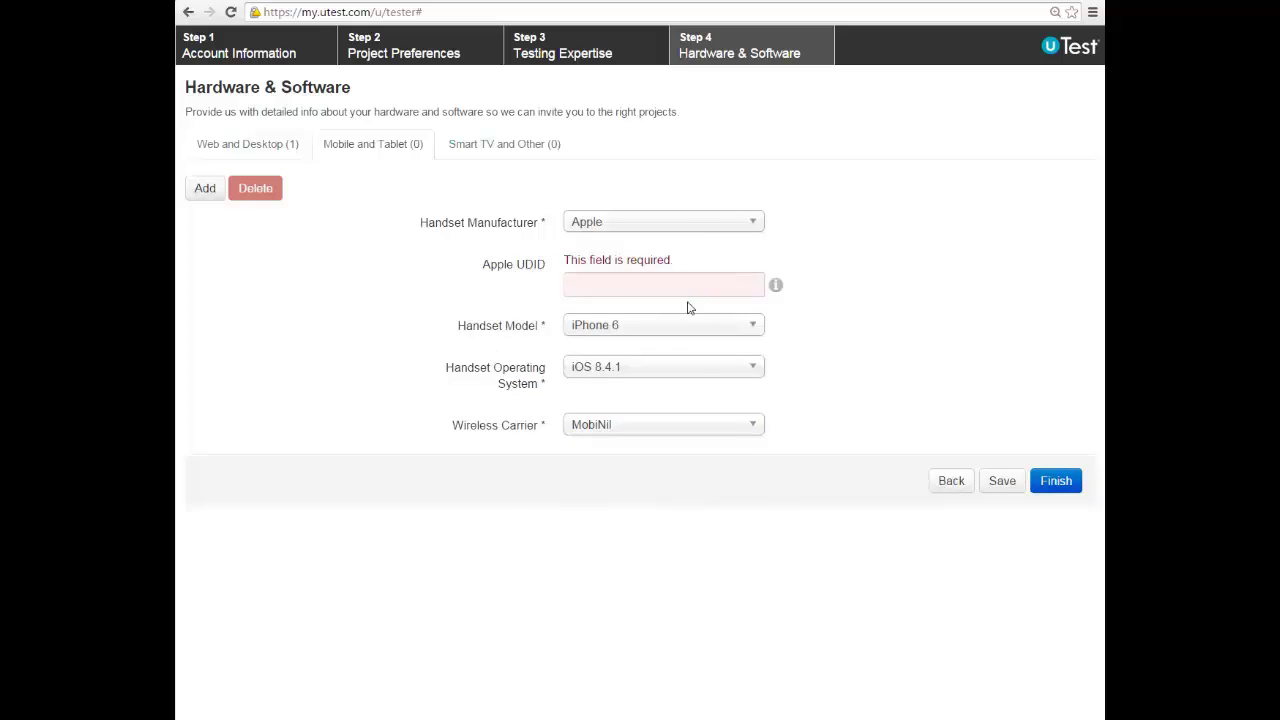
left_click(478, 150)
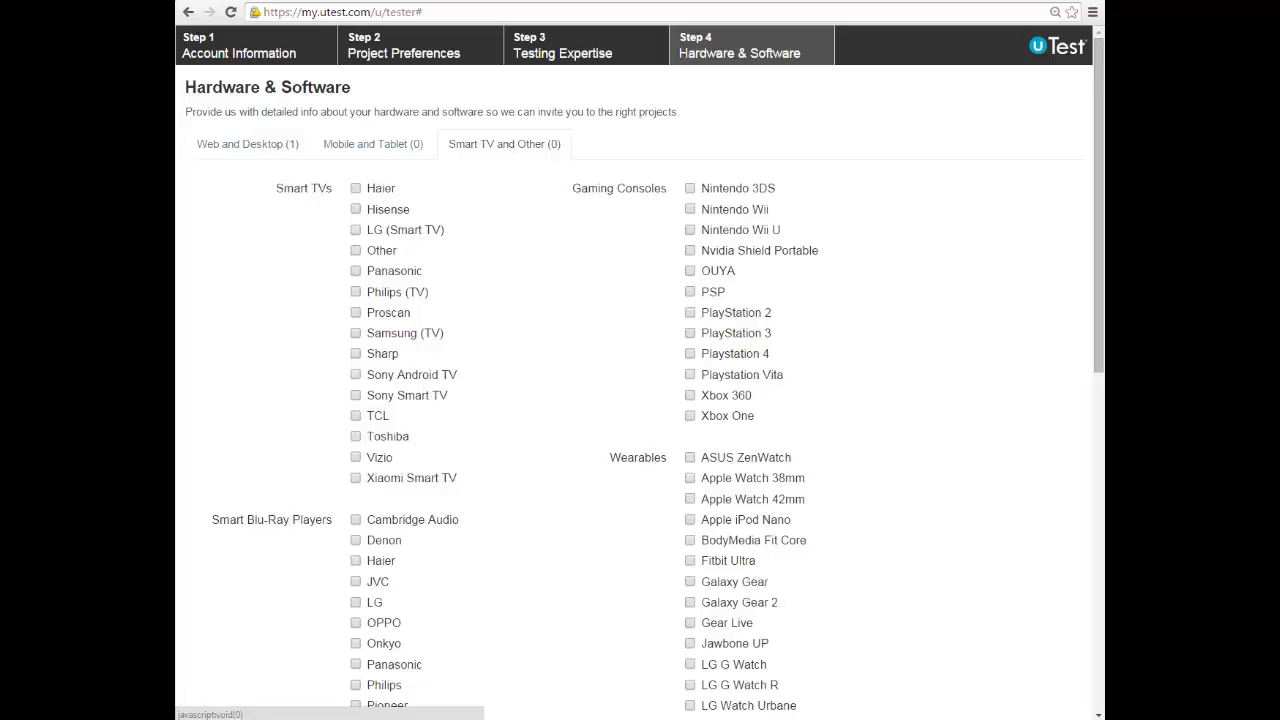
left_click(240, 143)
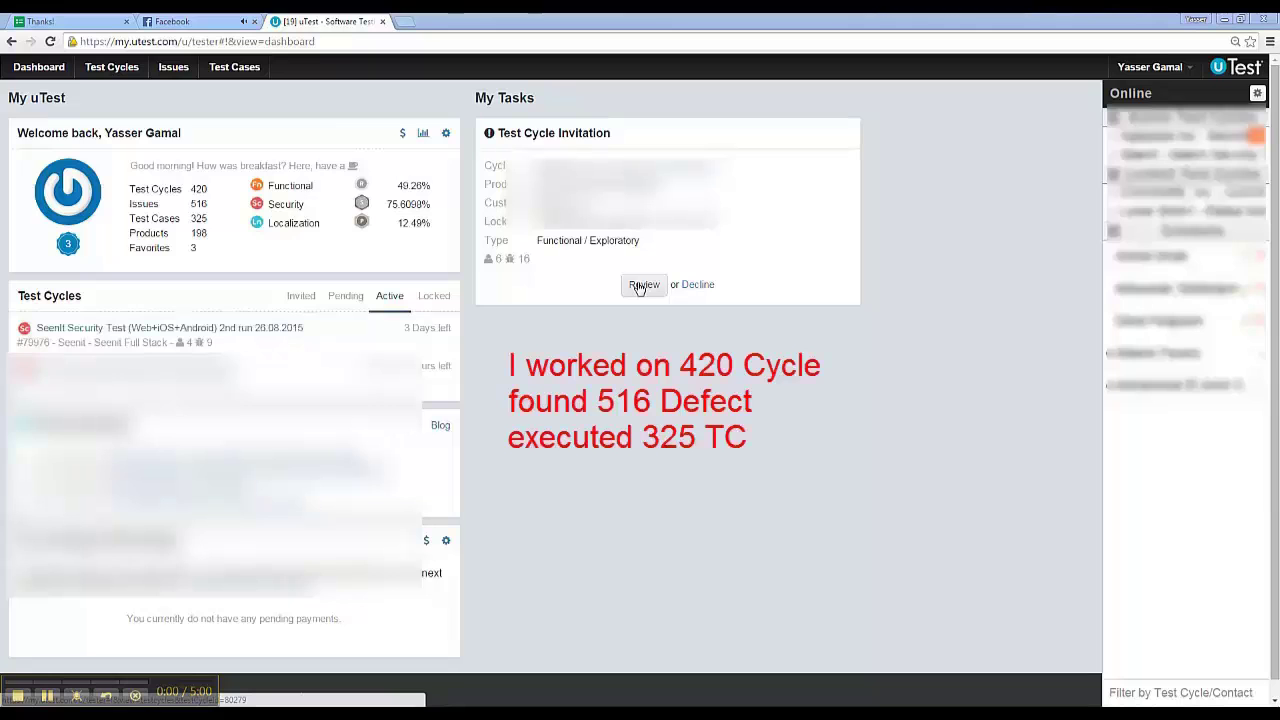
Step: Open the Test Cycle Invitation for review and examine its in-scope instructions, browser environments, bug severities and out-of-scope rules
left_click(638, 286)
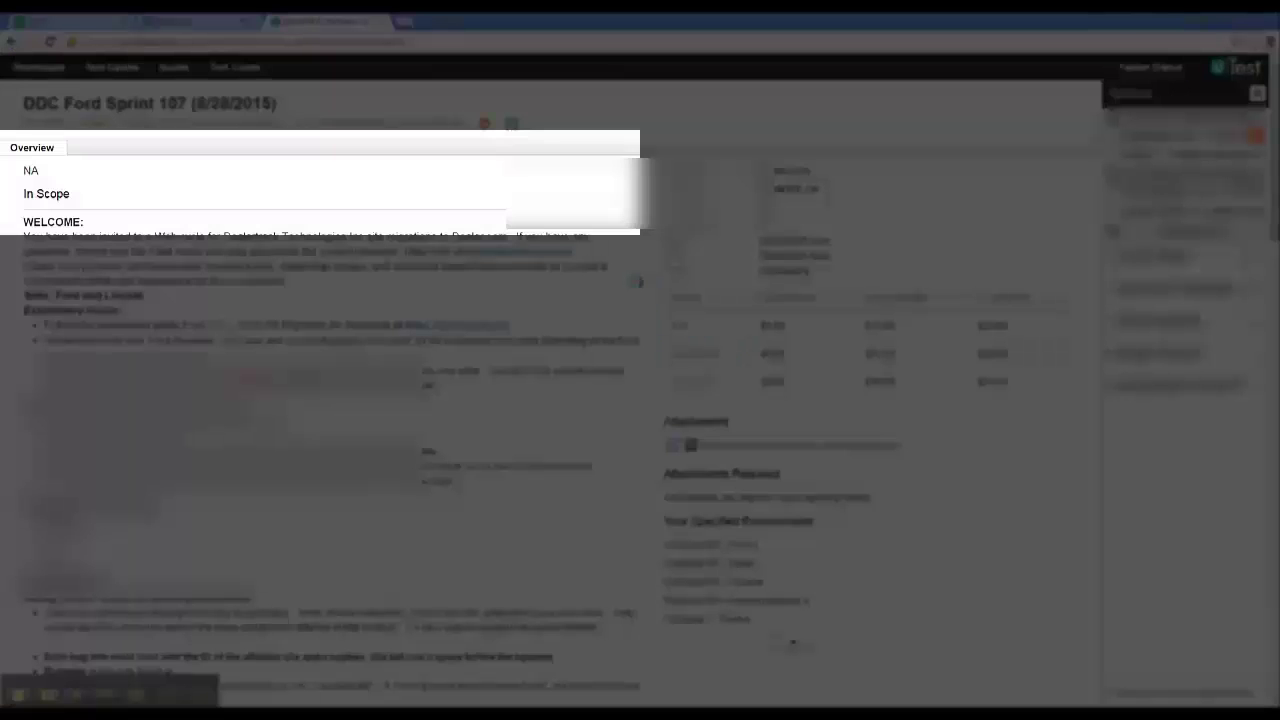
double_click(44, 222)
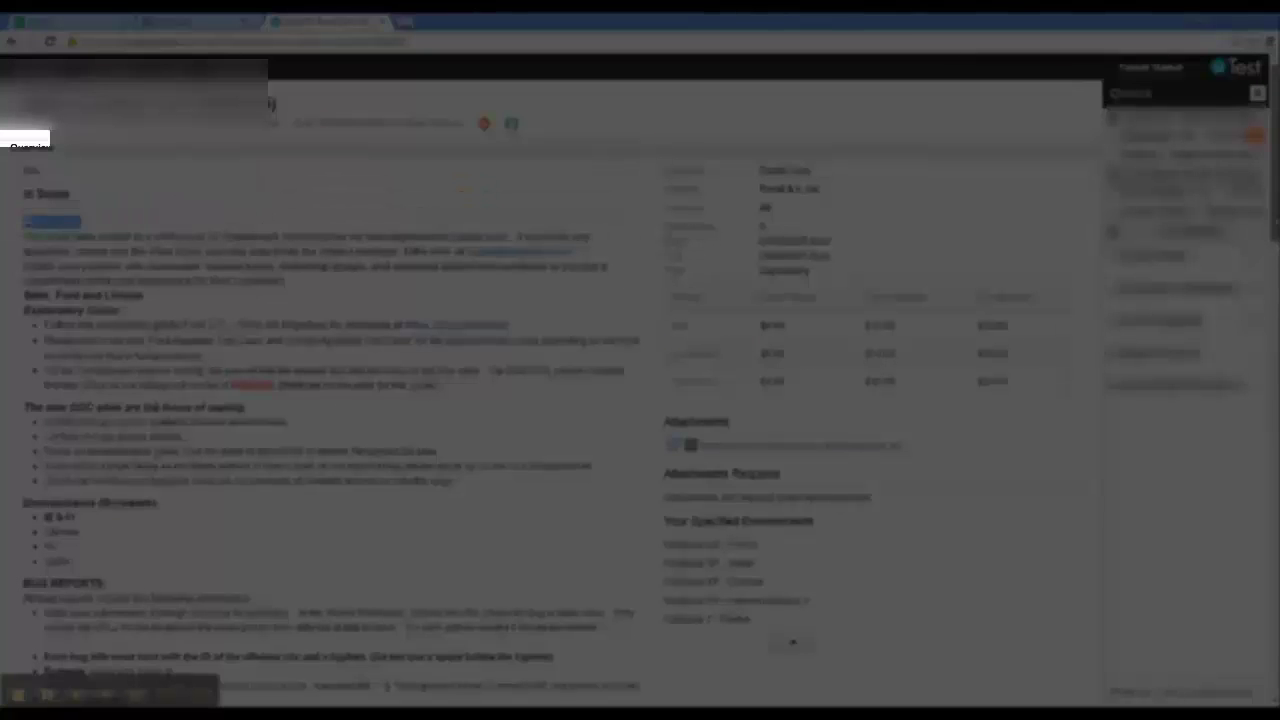
scroll(330, 400, "down", 5)
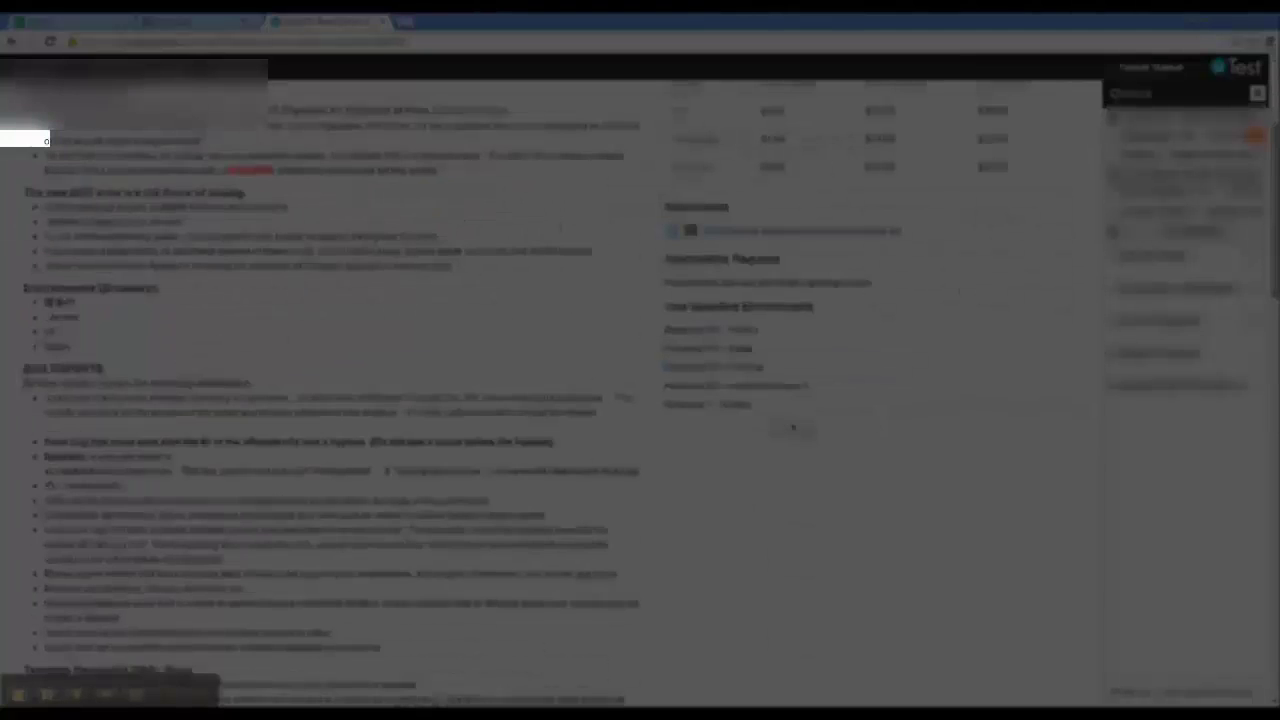
left_click_drag(24, 288, 640, 290)
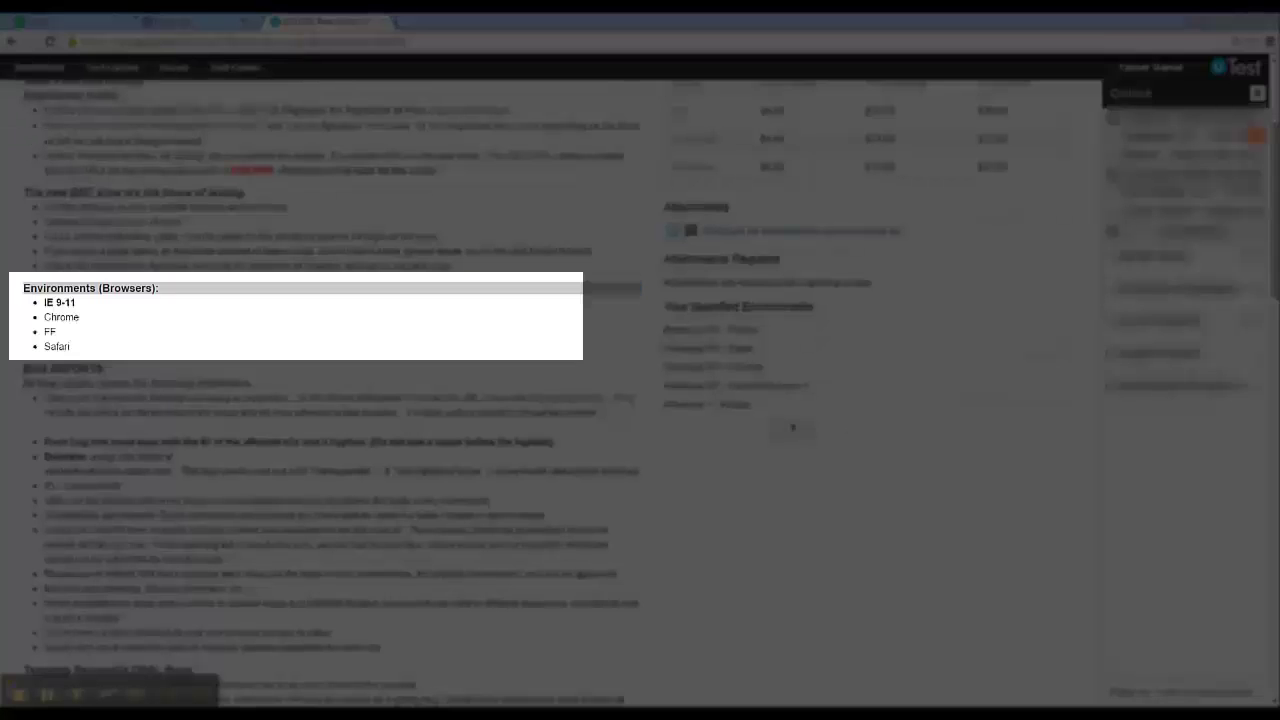
scroll(640, 360, "down", 2)
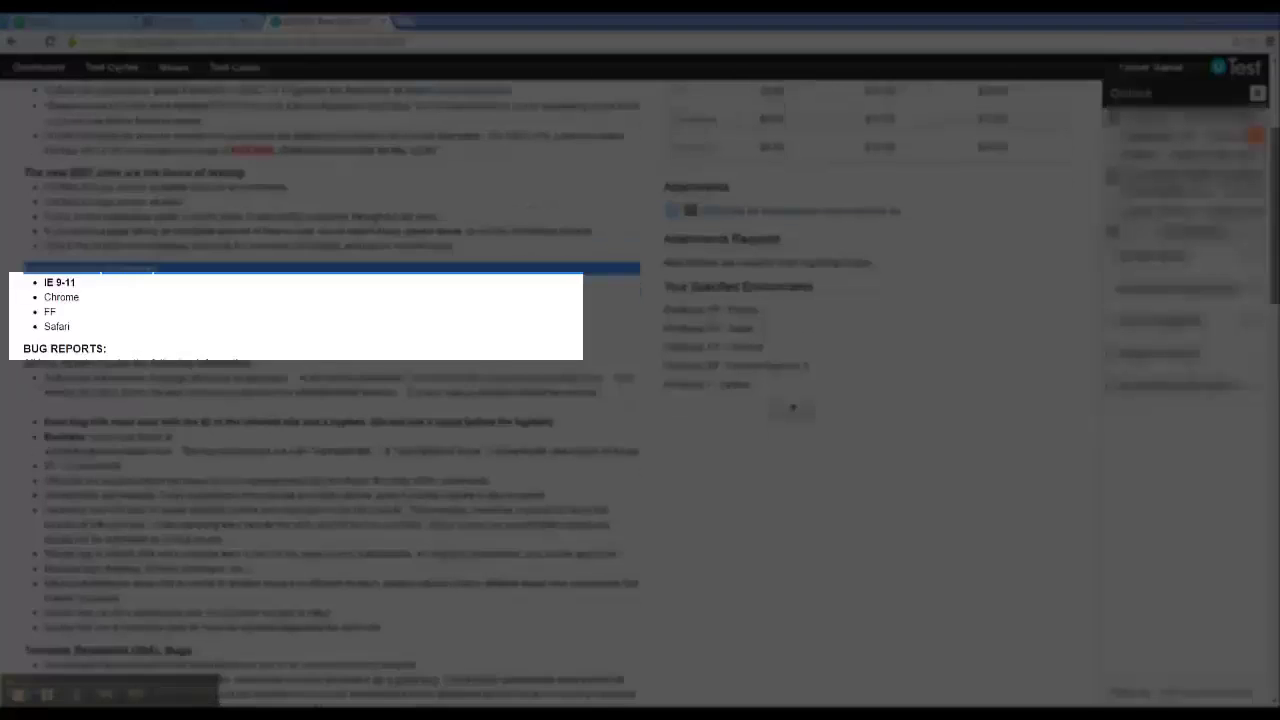
scroll(640, 360, "down", 5)
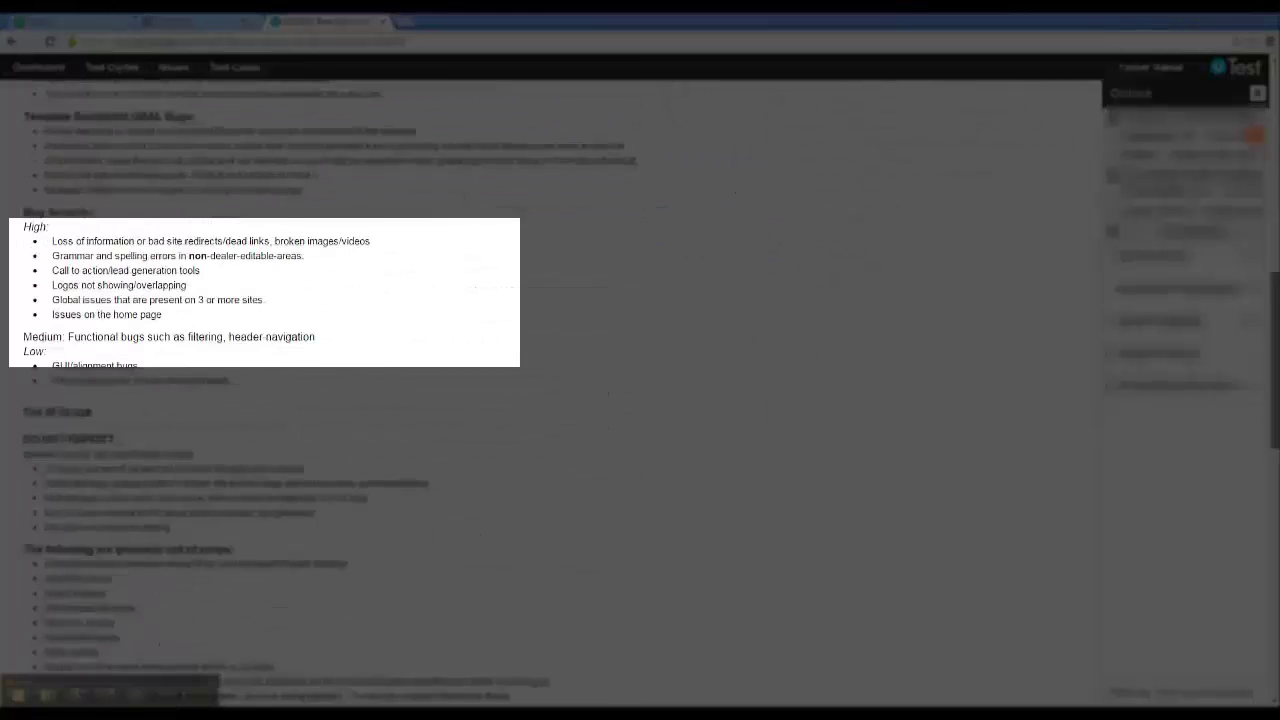
scroll(640, 360, "down", 2)
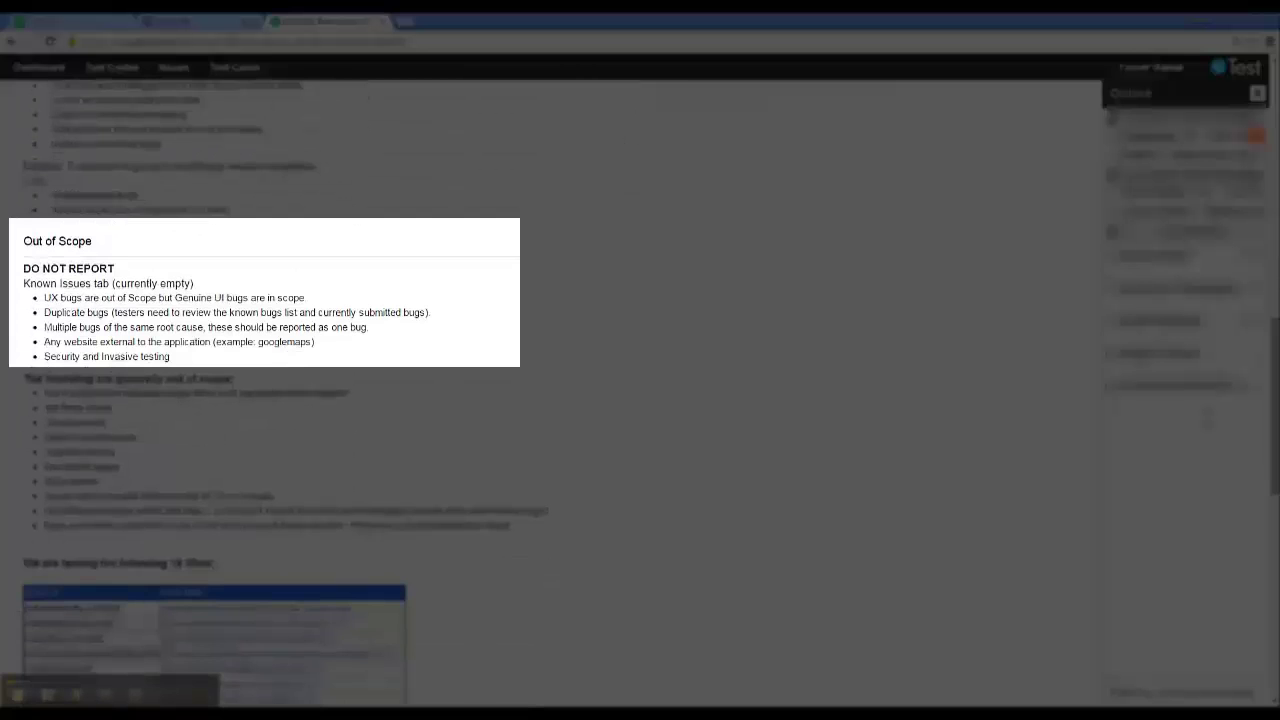
Step: Decline participation in the invited test cycle with Bad fit for my schedule as the reason
scroll(686, 250, "down", 5)
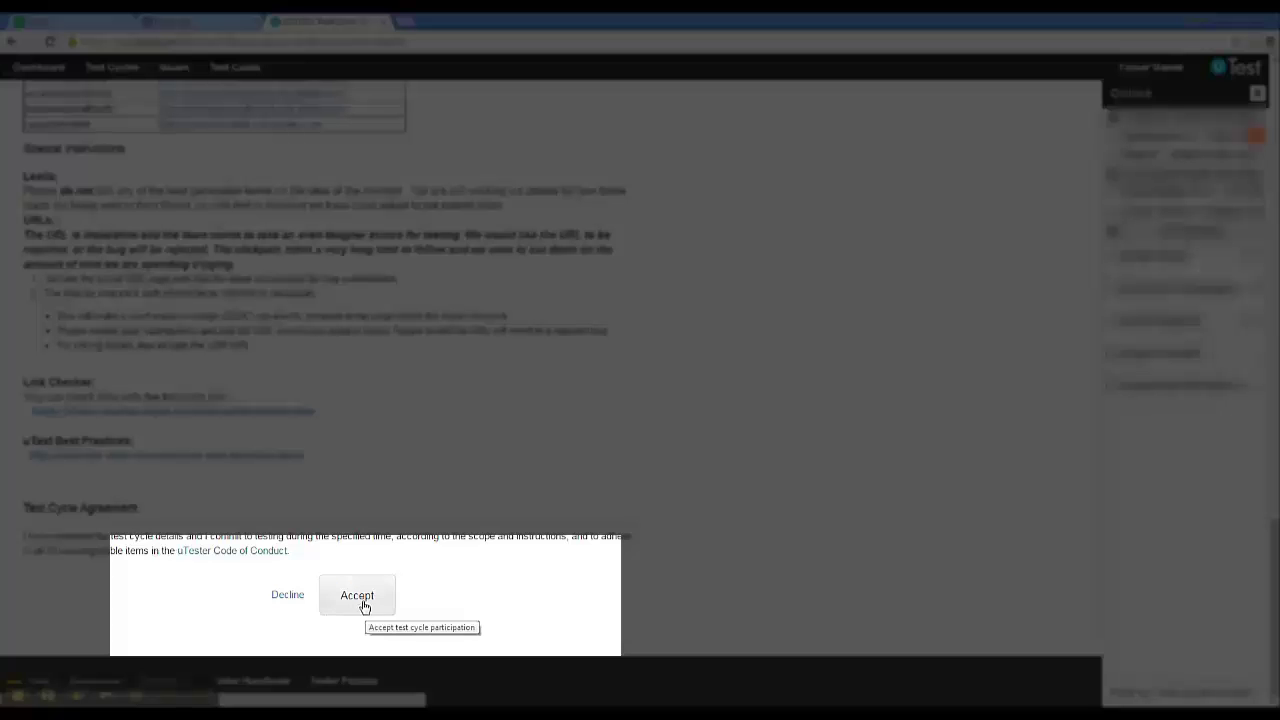
left_click(287, 596)
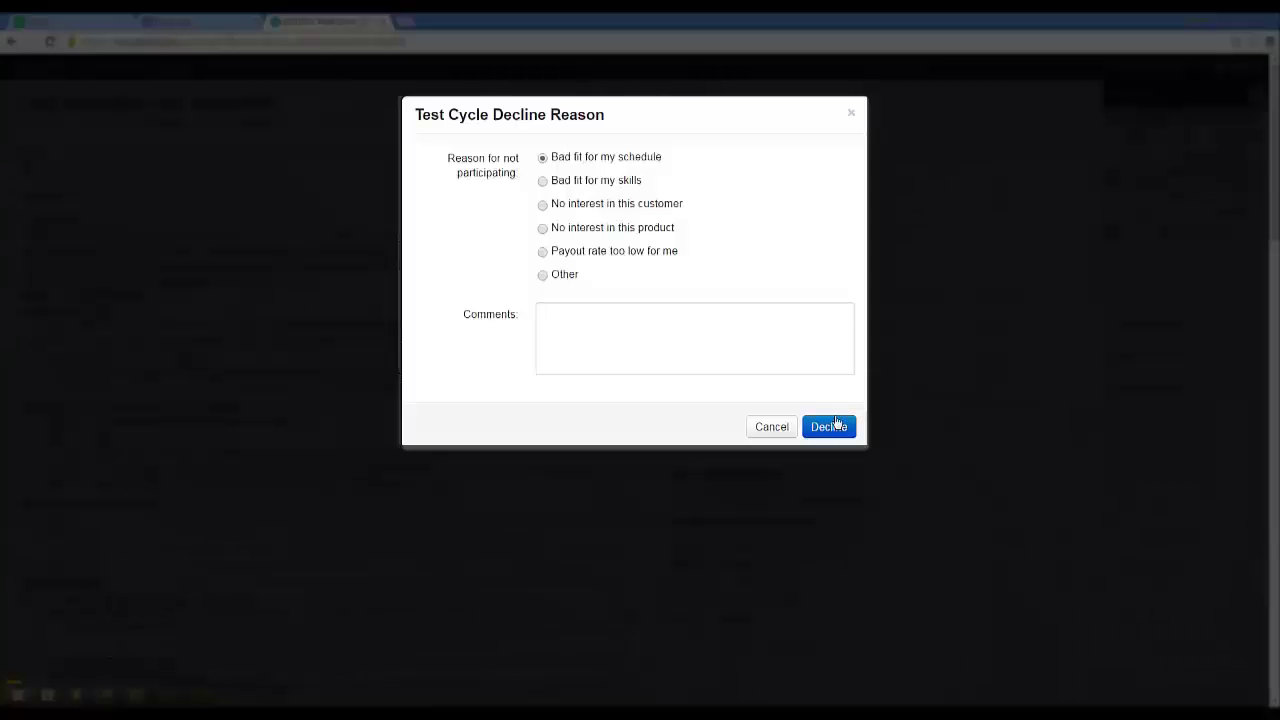
left_click(829, 427)
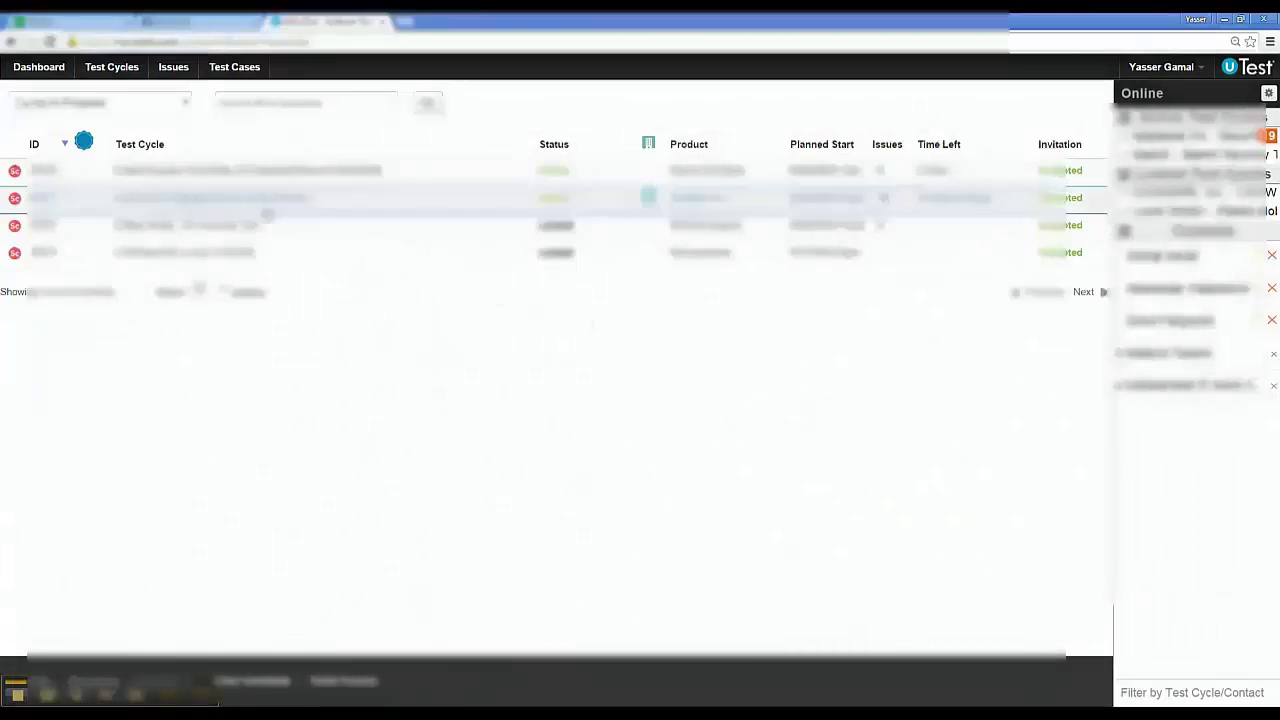
Step: Open the Seenit Security Test (Web+iOS+Android) 2nd run cycle and view its reported issues
left_click(277, 179)
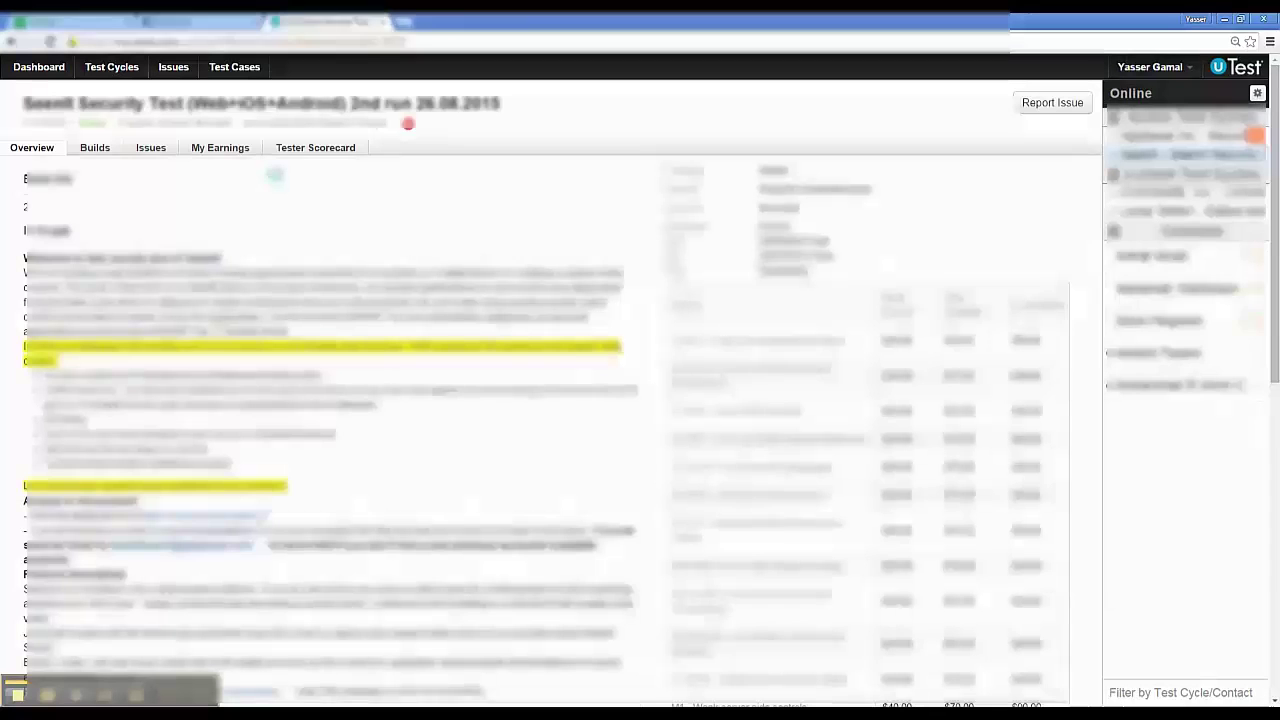
left_click(150, 148)
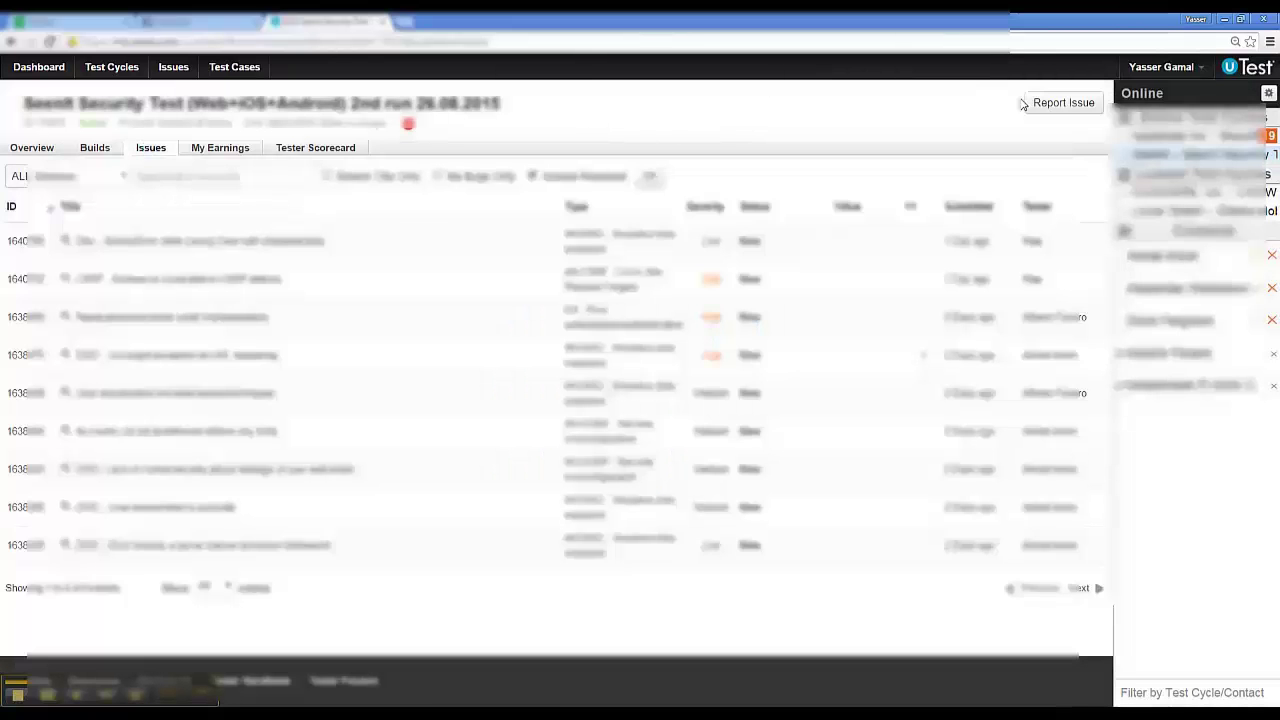
Step: Start a new issue report for the test cycle, look over its description fields and issue type, and set the frequency to Every Time
left_click(1058, 102)
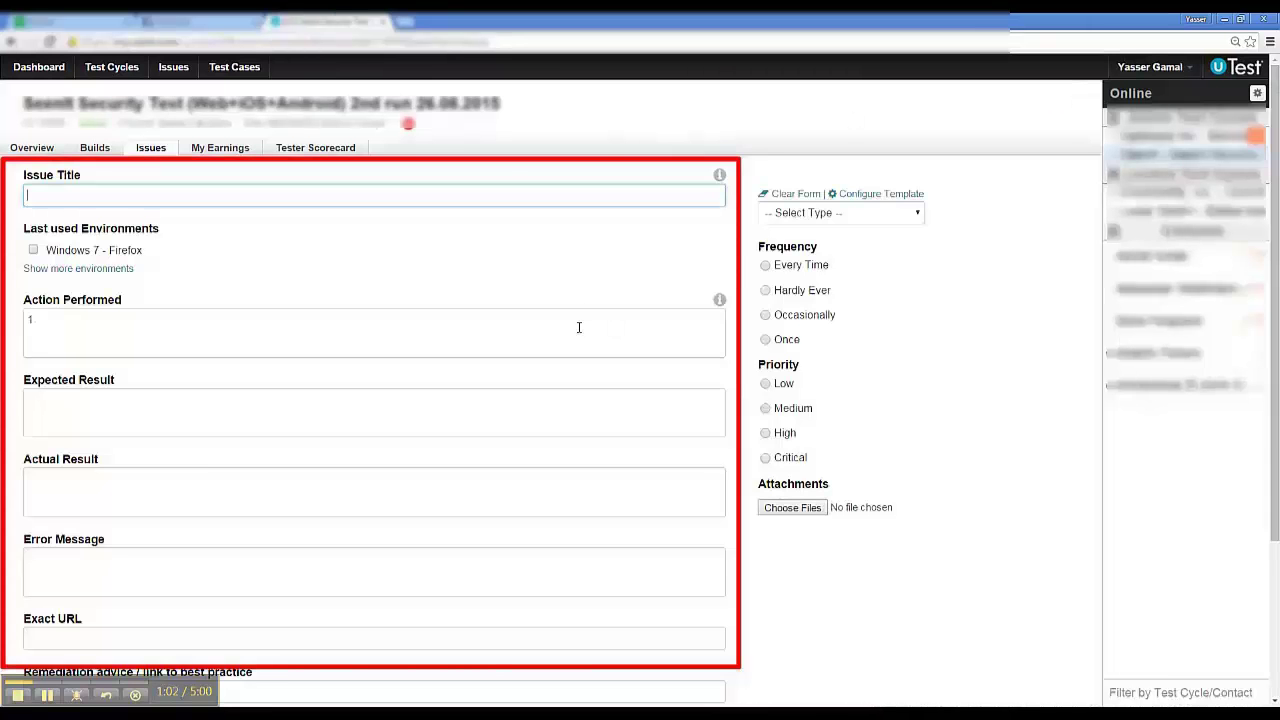
left_click(578, 327)
left_click(553, 425)
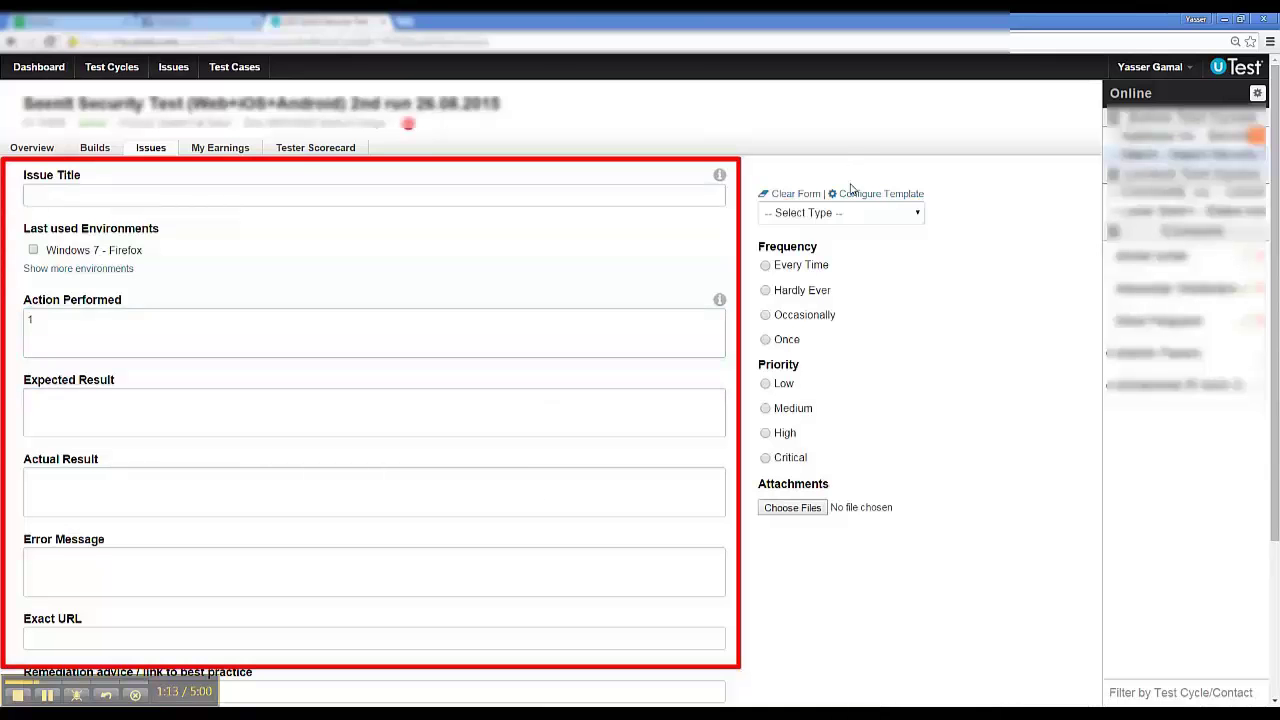
left_click(828, 218)
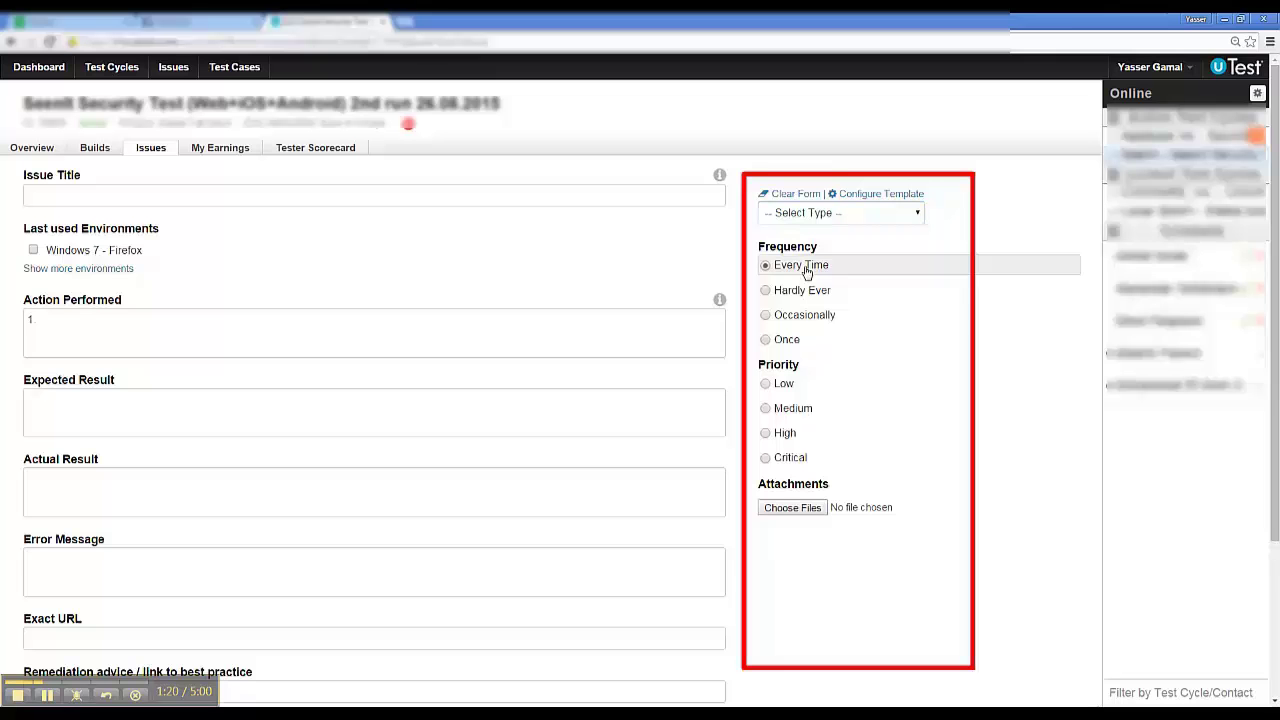
left_click(806, 268)
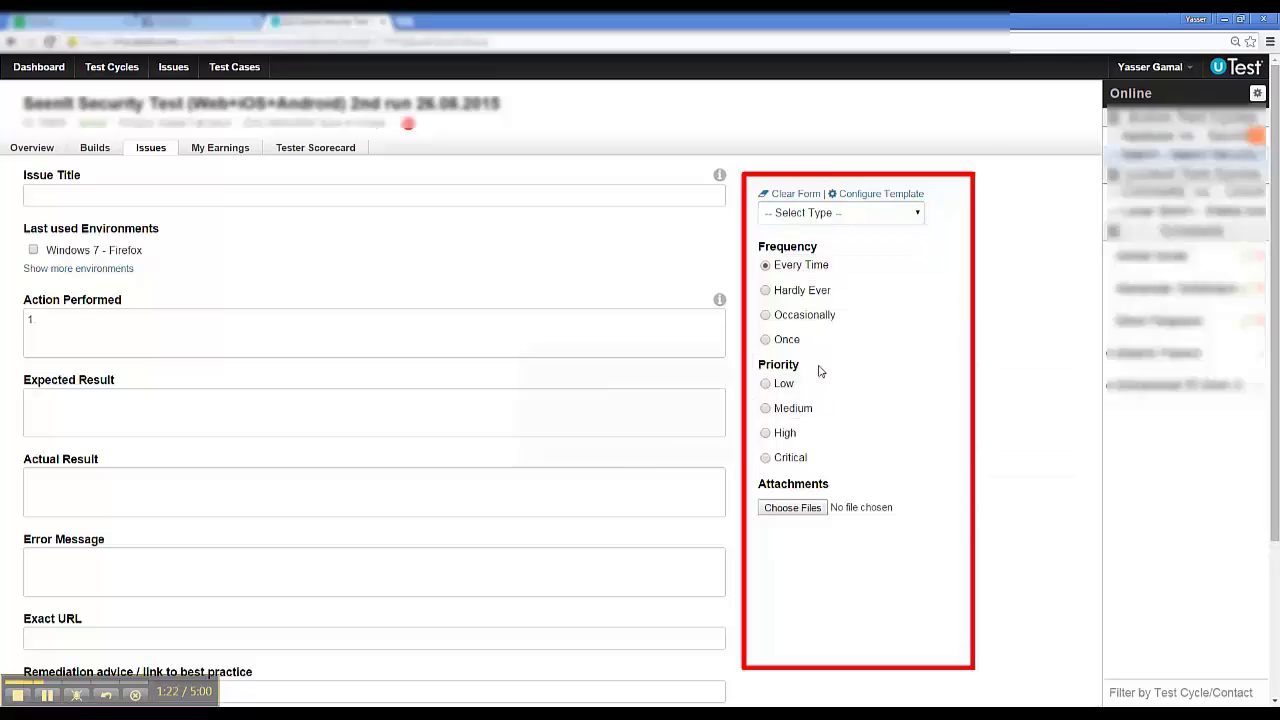
Step: Read the issue priority descriptions, look over the remaining fields down to Additional Environment Info, and cancel the issue report
mouse_move(815, 389)
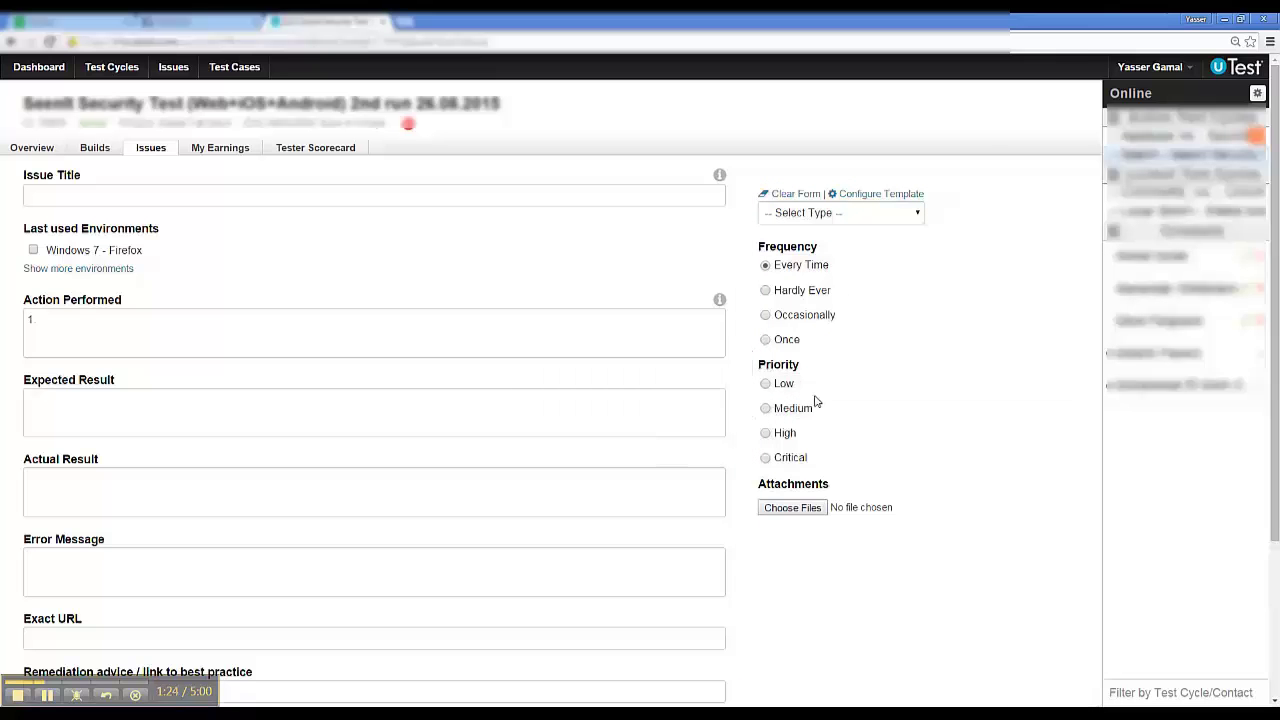
mouse_move(817, 413)
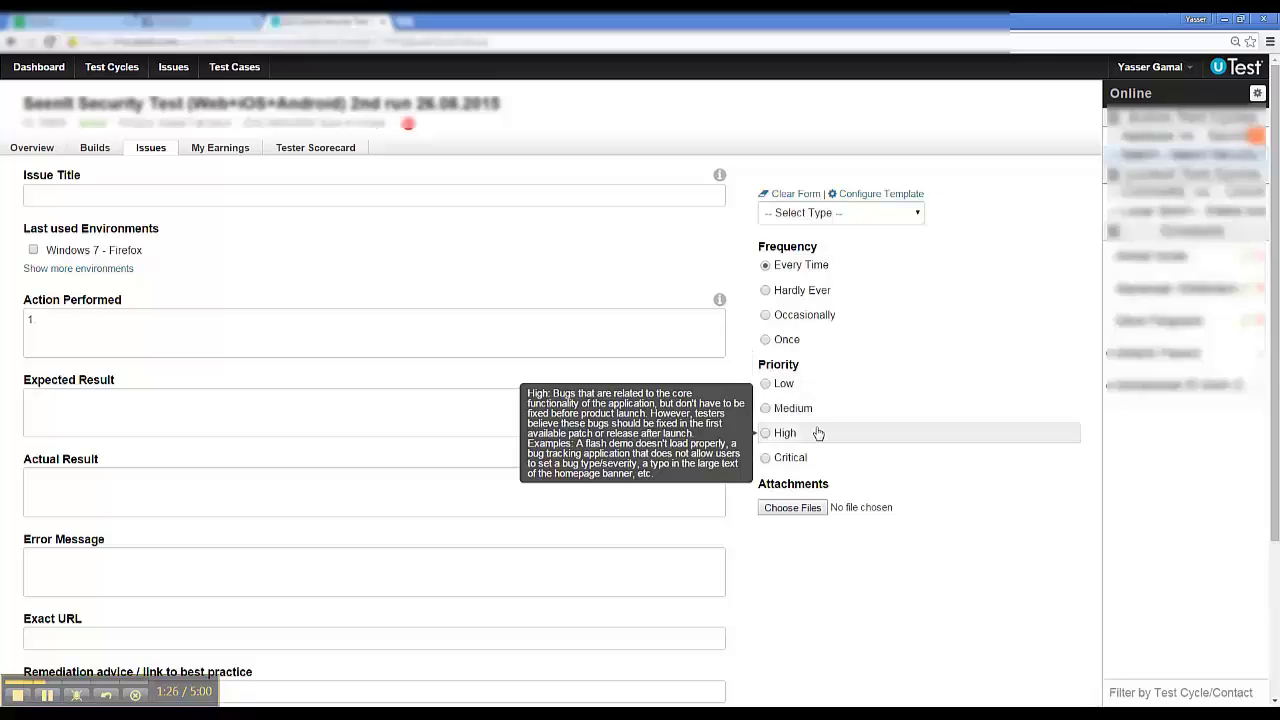
mouse_move(819, 457)
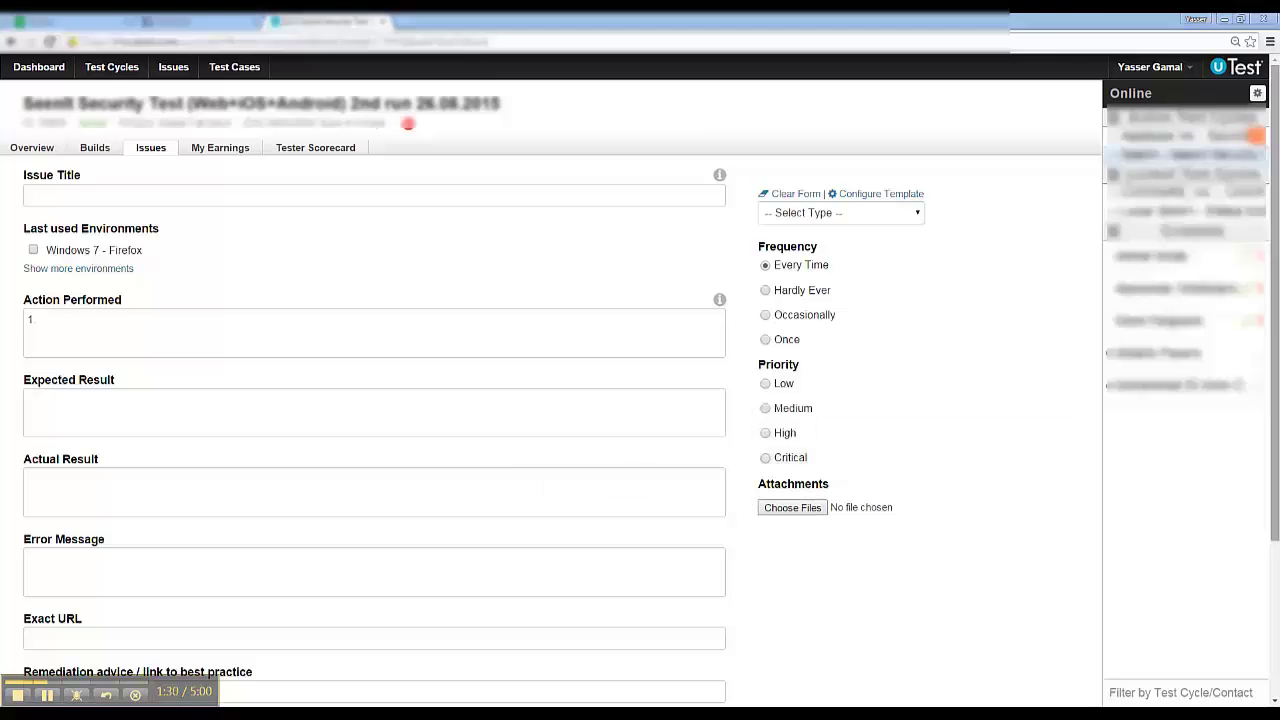
left_click_drag(1277, 443, 1267, 656)
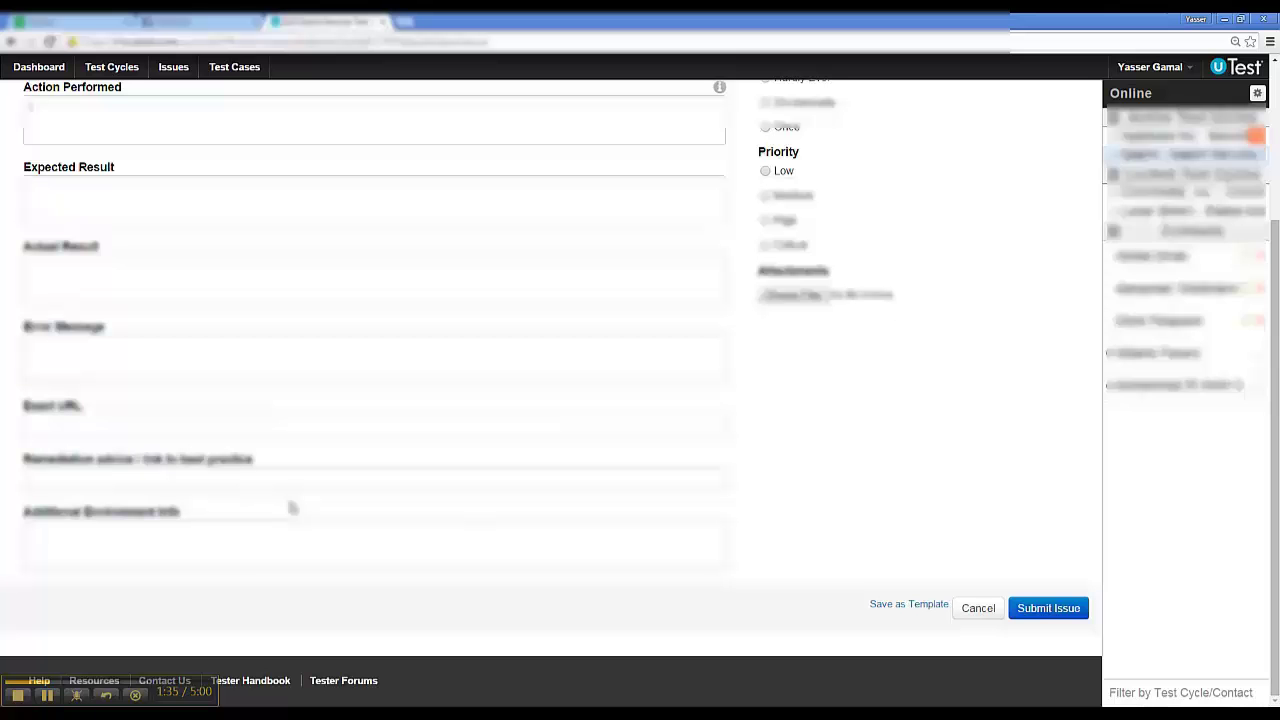
left_click(286, 543)
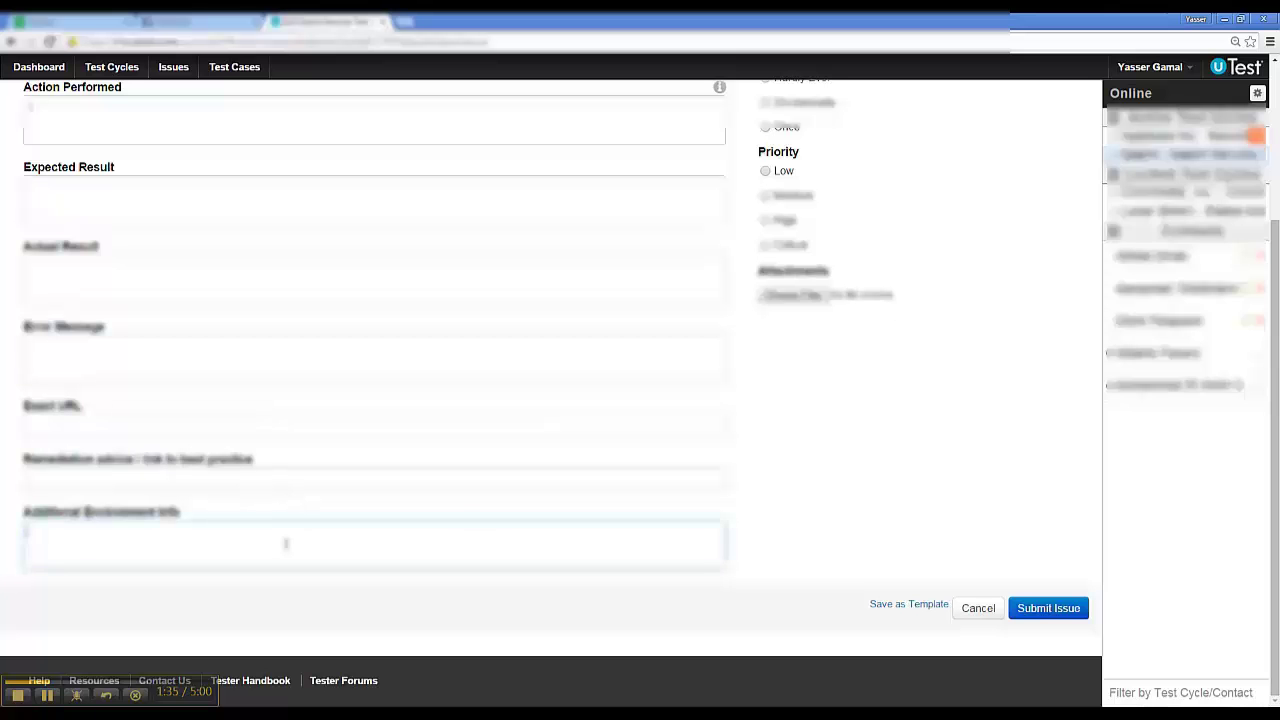
left_click(978, 608)
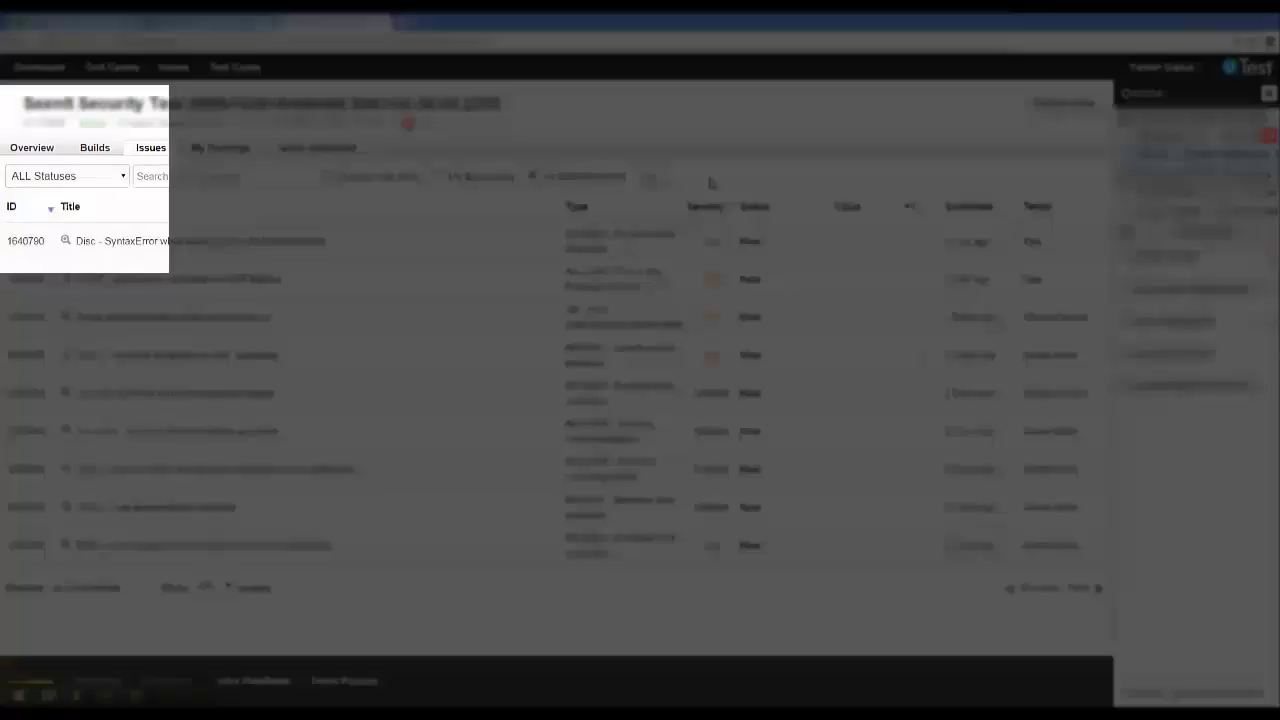
Step: Show the available status filter options of the overall Issues List
left_click(70, 120)
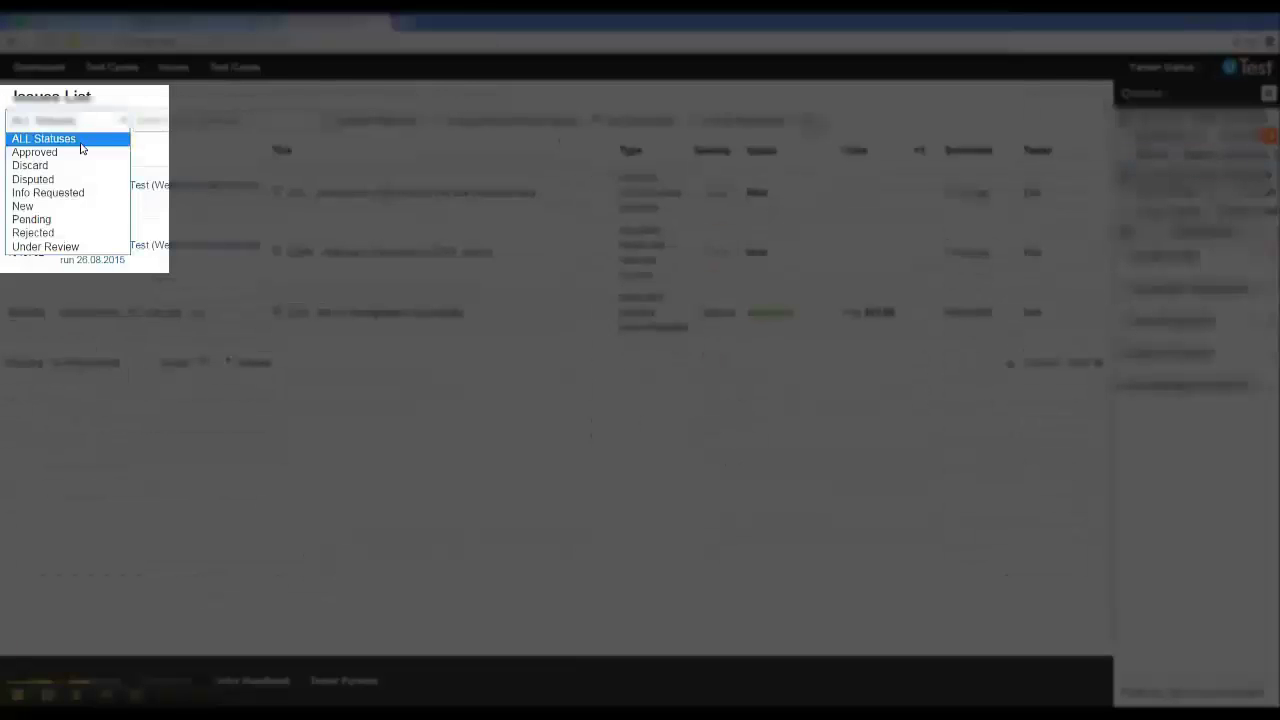